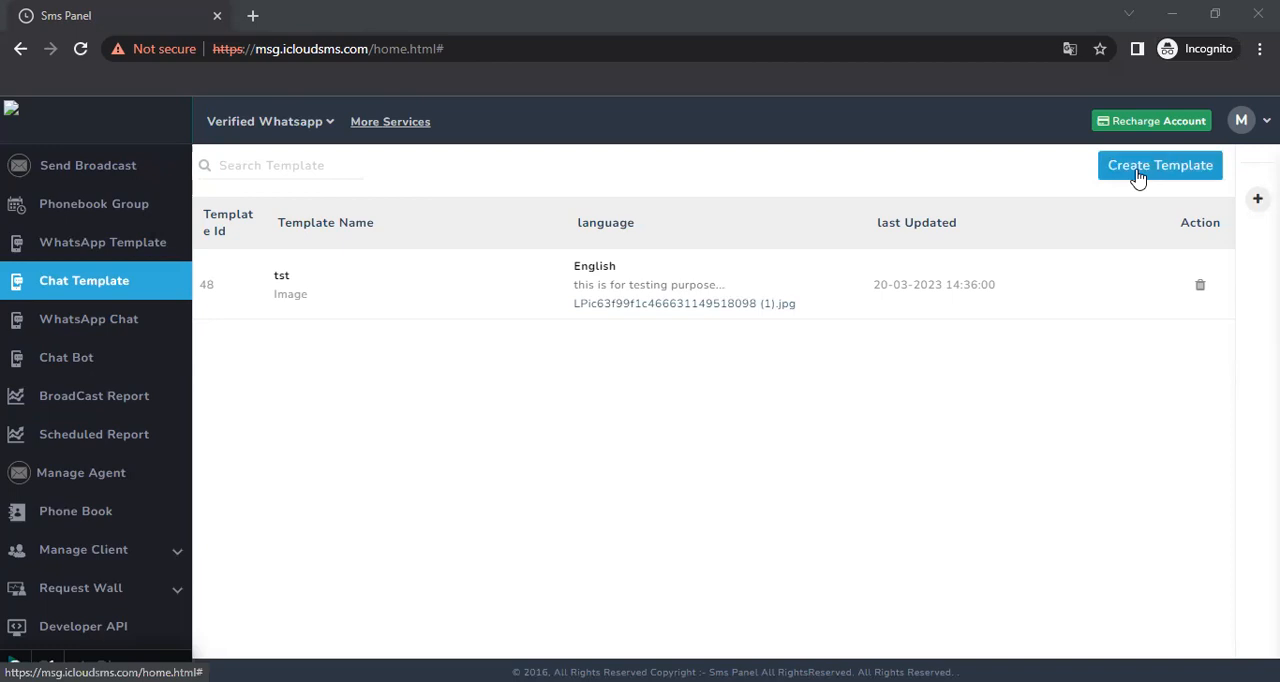
Start a new chat template and set its message type to Image
{"action": "left_click", "coordinate": [1138, 176]}
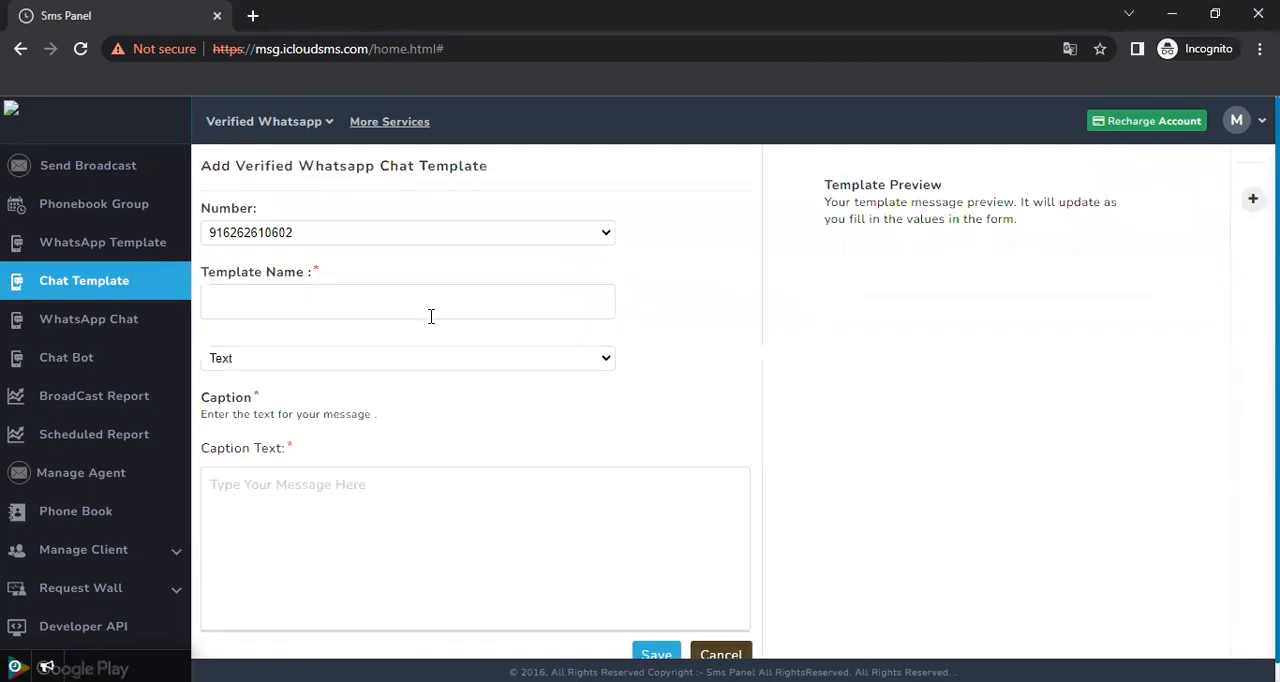
{"action": "left_click", "coordinate": [275, 313]}
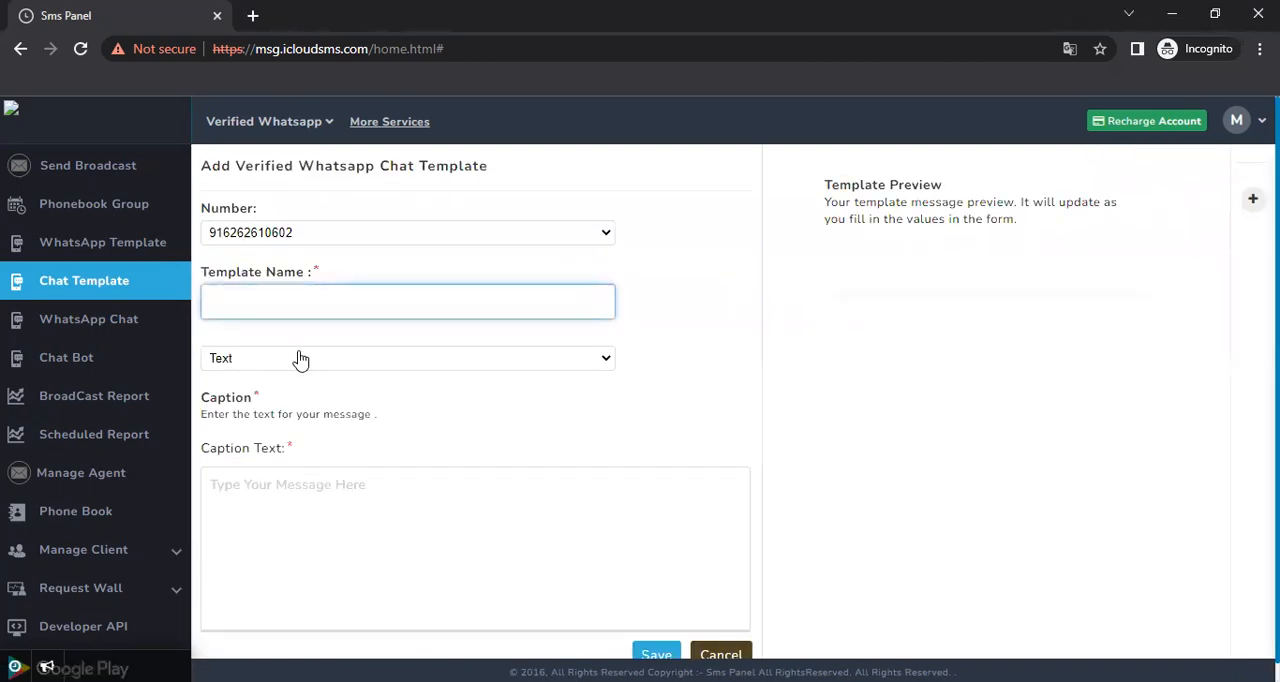
{"action": "left_click", "coordinate": [298, 359]}
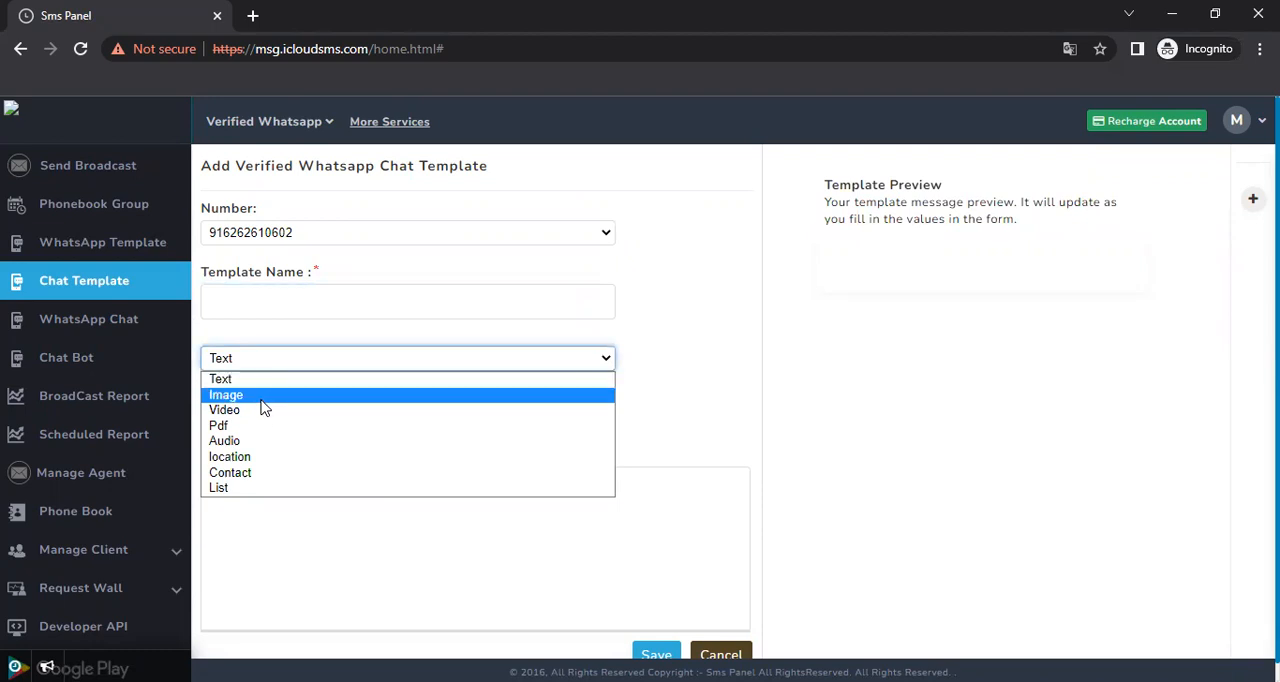
{"action": "left_click", "coordinate": [265, 396]}
{"action": "left_click", "coordinate": [291, 364]}
{"action": "left_click", "coordinate": [290, 364]}
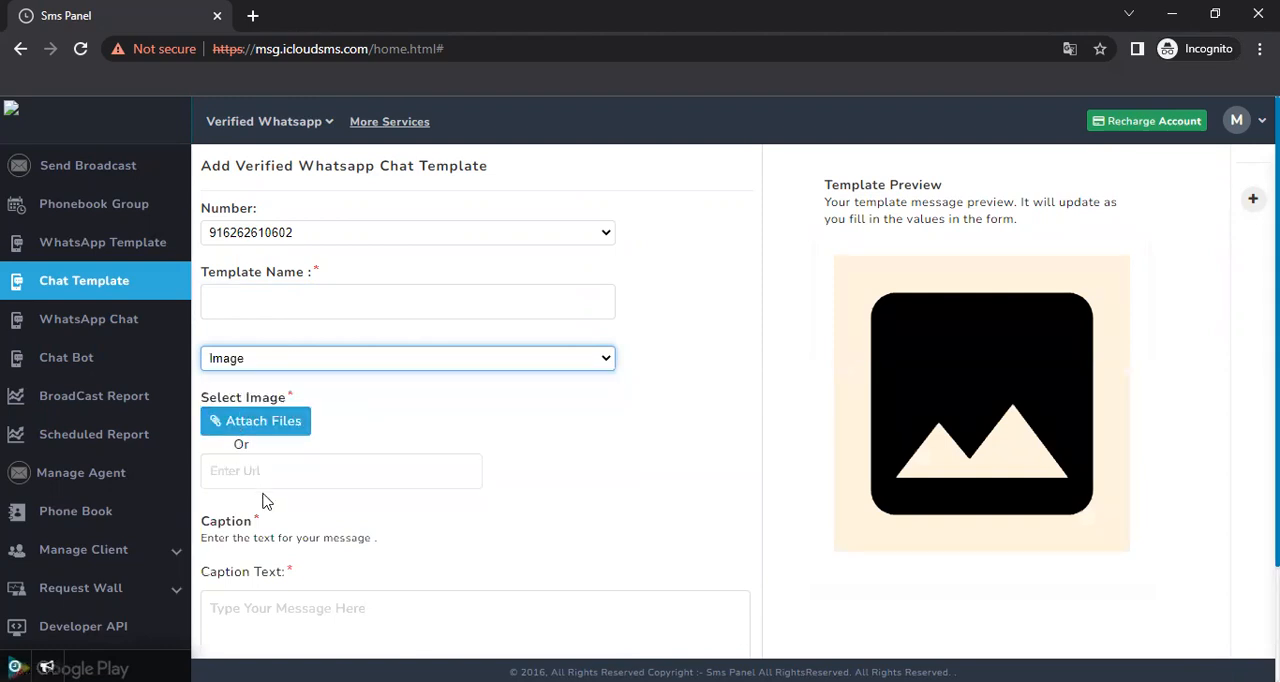
{"action": "left_click", "coordinate": [249, 652]}
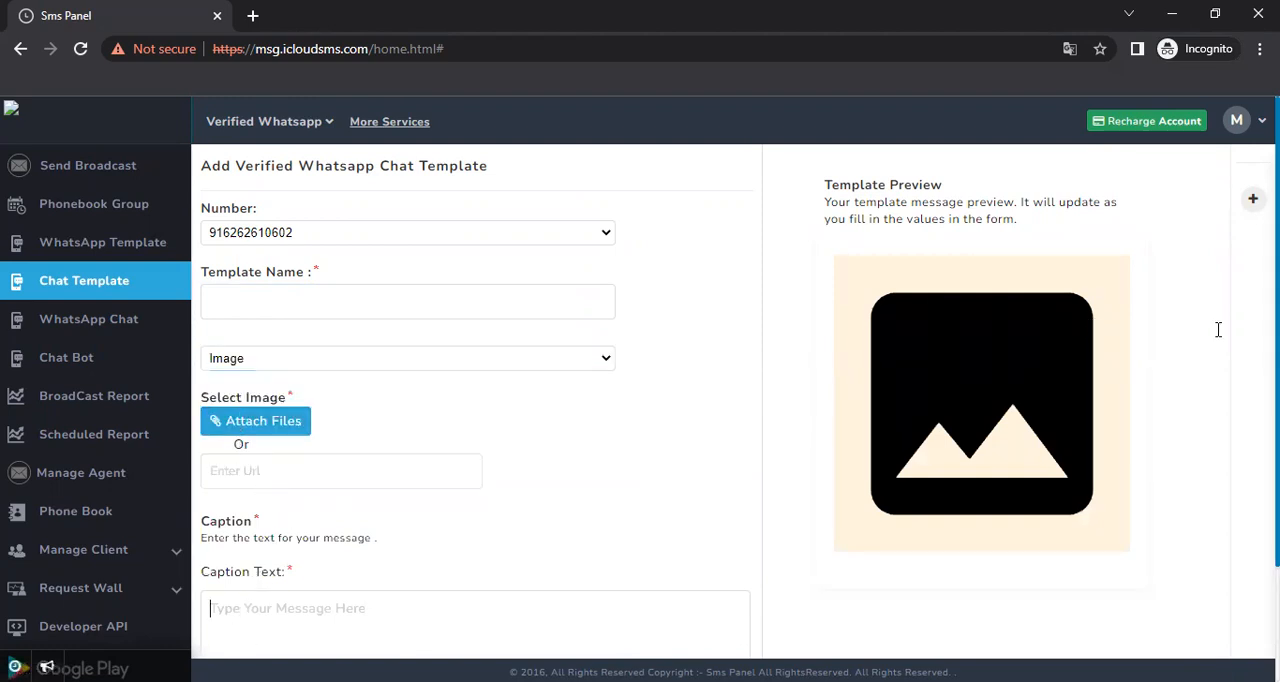
{"action": "scroll", "coordinate": [1102, 340], "scroll_direction": "down", "scroll_amount": 2}
{"action": "scroll", "coordinate": [1102, 340], "scroll_direction": "up", "scroll_amount": 2}
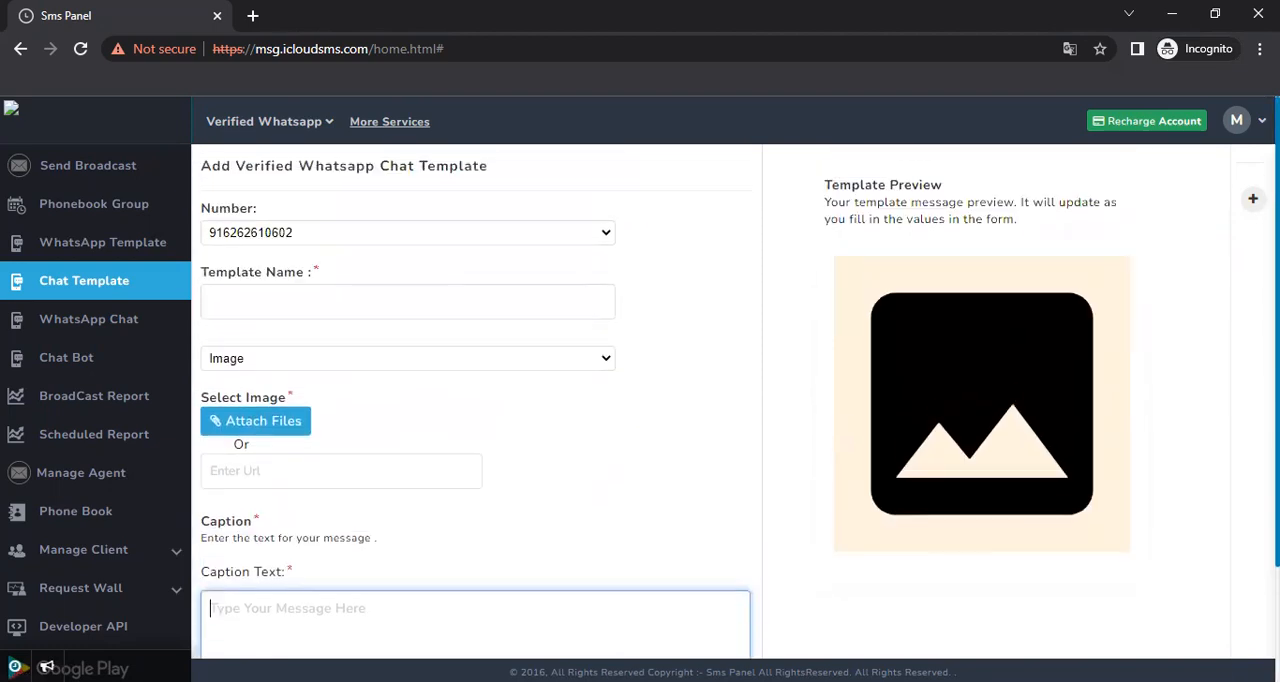
Switch the template type to location and to Contact, examining the fields that each type requires
{"action": "left_click", "coordinate": [443, 360]}
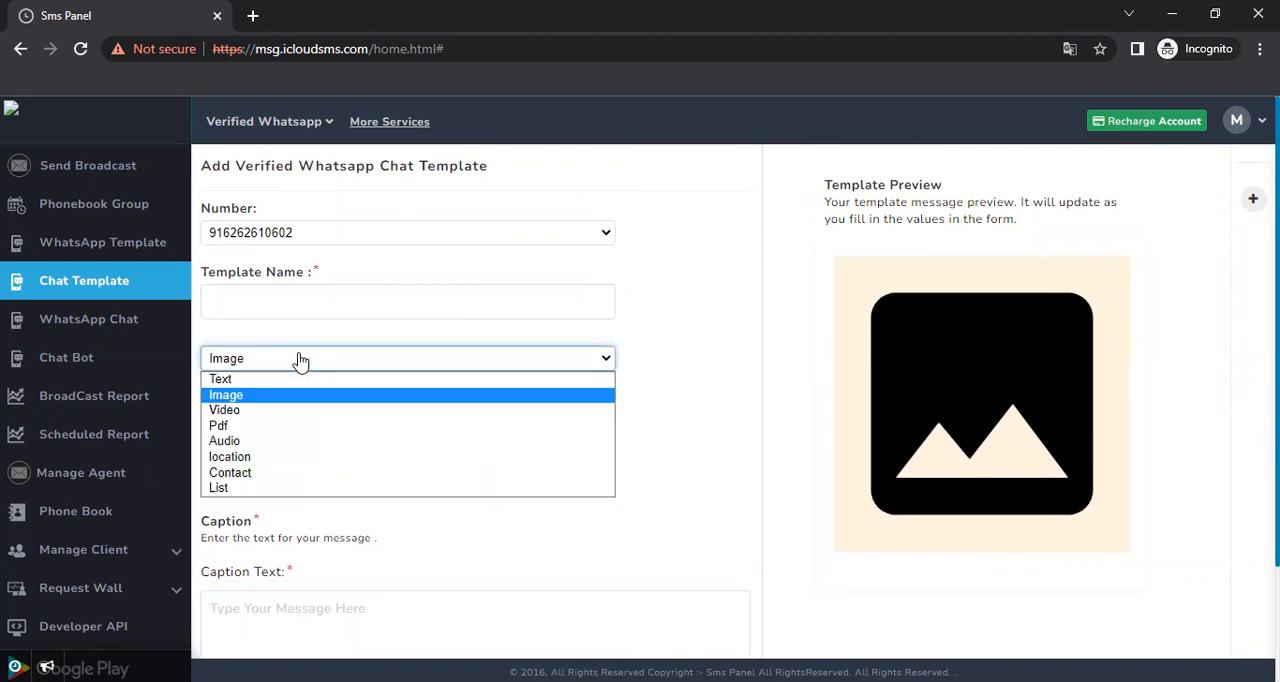
{"action": "left_click", "coordinate": [242, 459]}
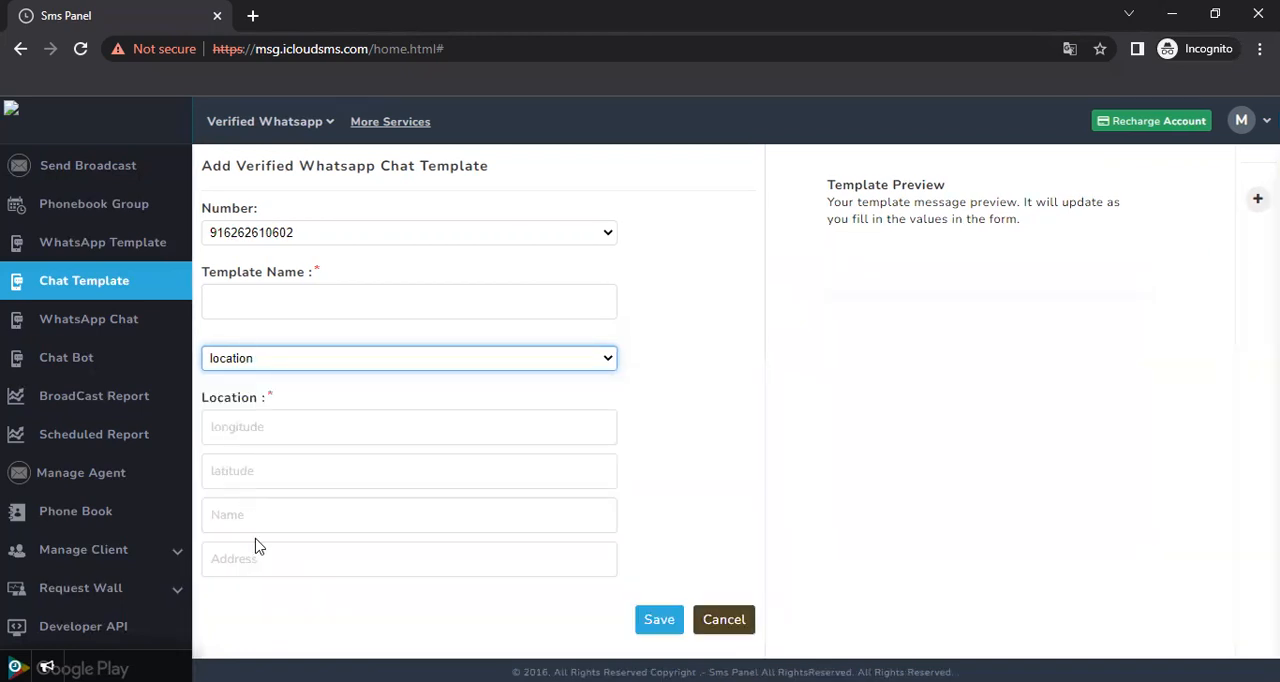
{"action": "left_click", "coordinate": [330, 362]}
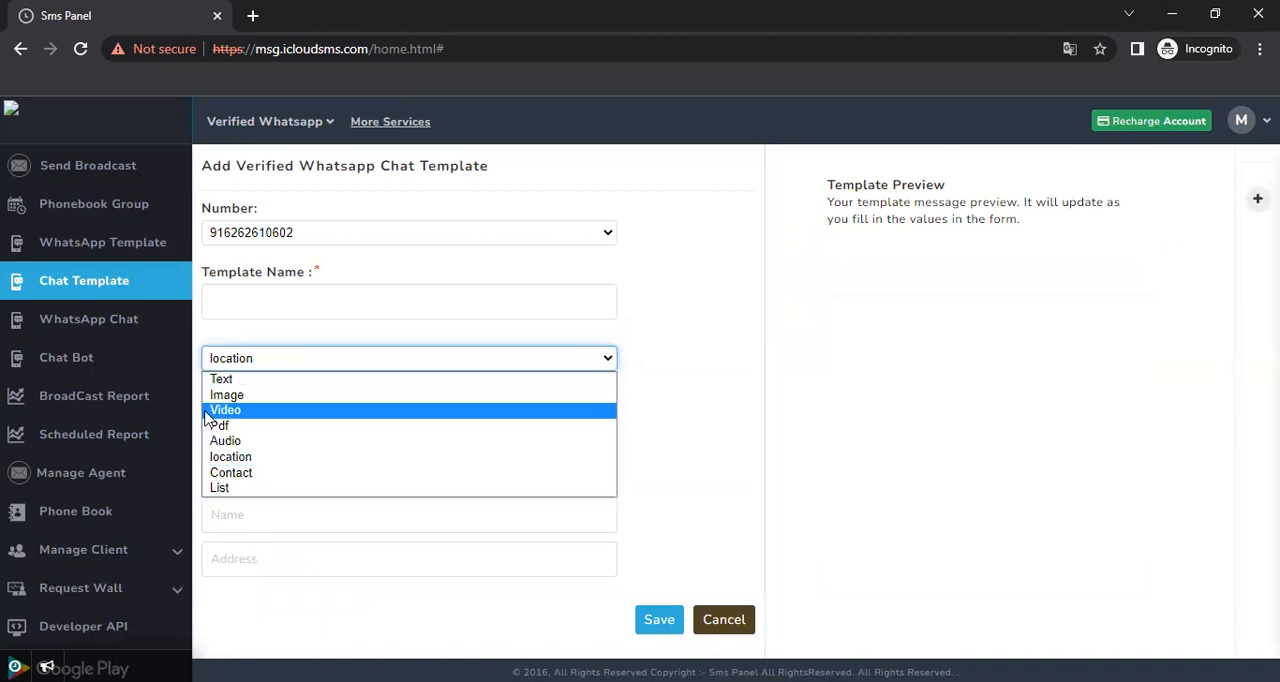
{"action": "left_click", "coordinate": [243, 477]}
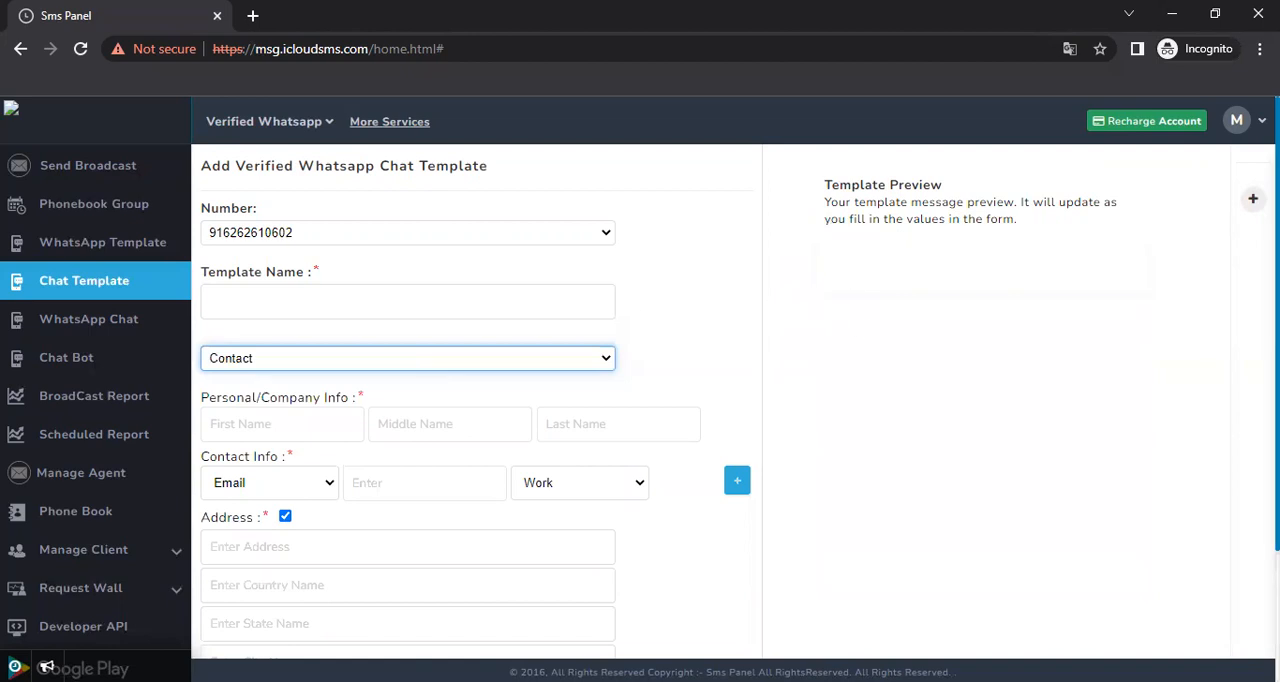
{"action": "scroll", "coordinate": [480, 420], "scroll_direction": "down", "scroll_amount": 3}
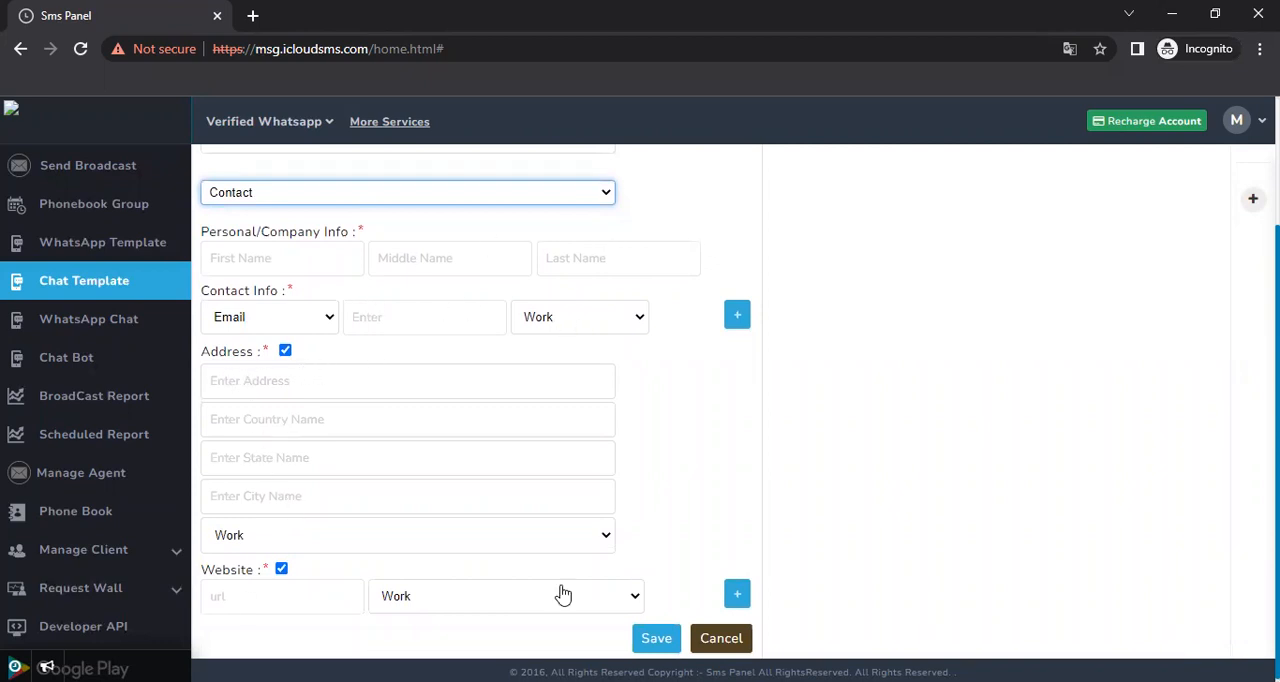
{"action": "scroll", "coordinate": [738, 415], "scroll_direction": "up", "scroll_amount": 3}
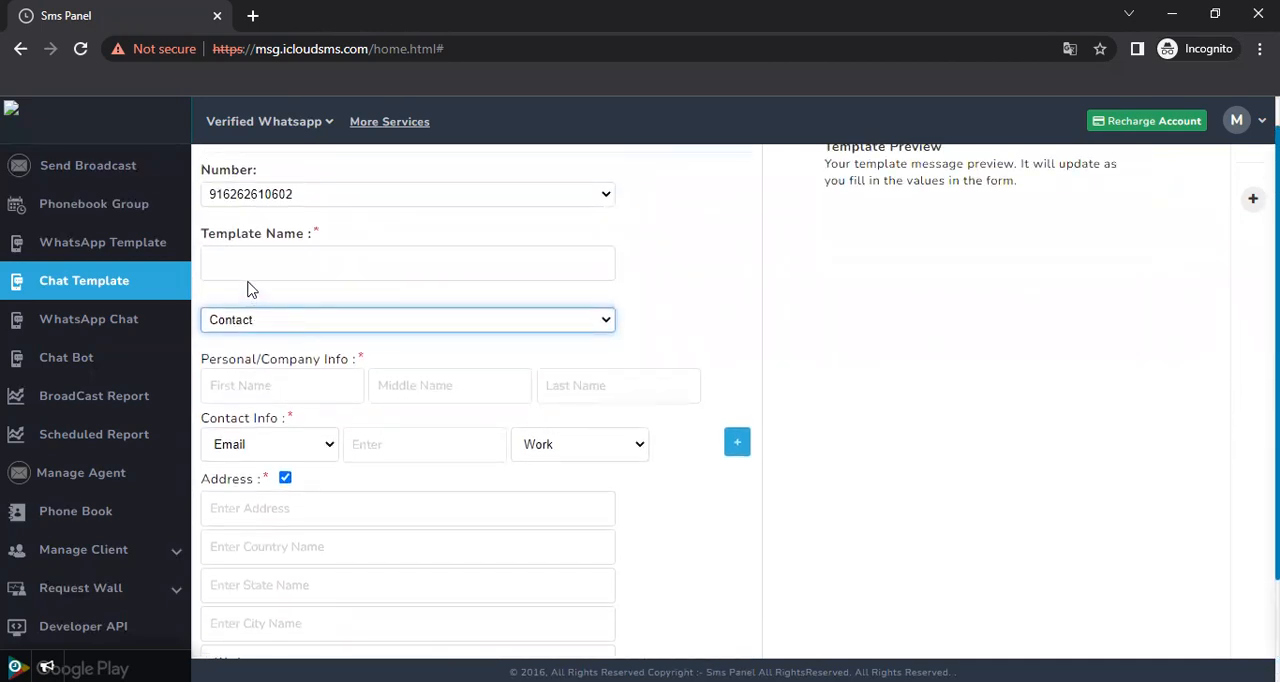
Set the template's message type to List
{"action": "left_click", "coordinate": [293, 325]}
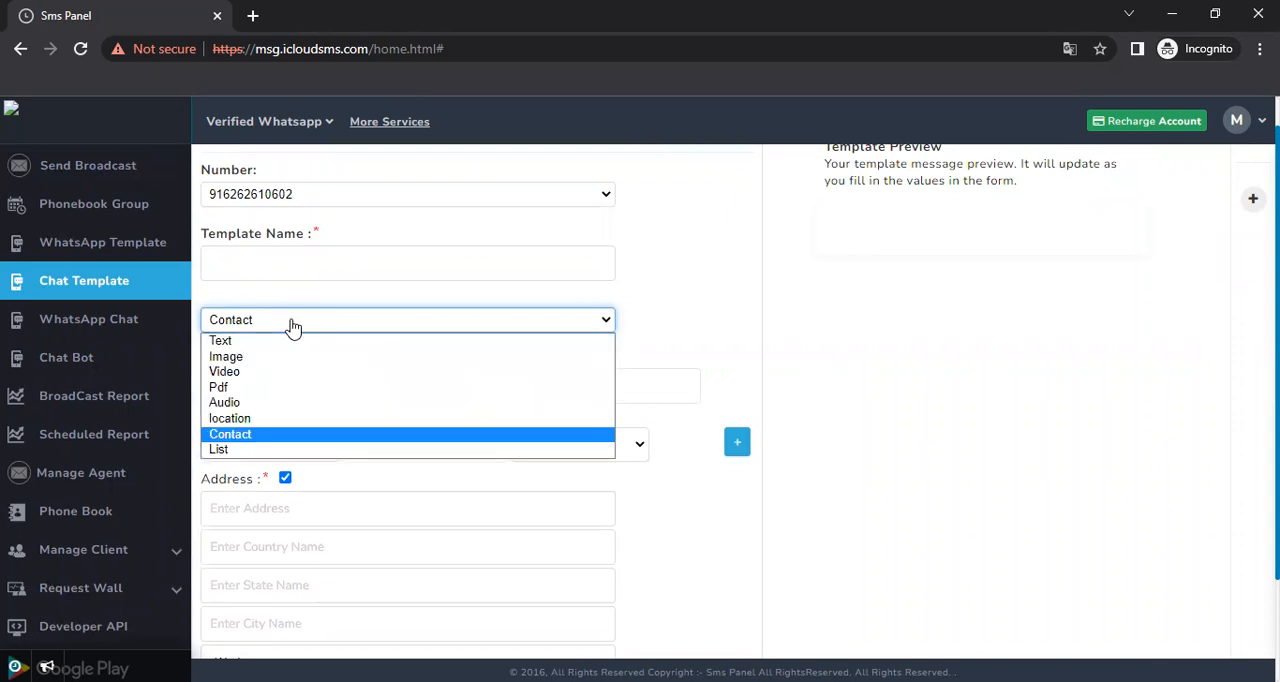
{"action": "left_click", "coordinate": [281, 451]}
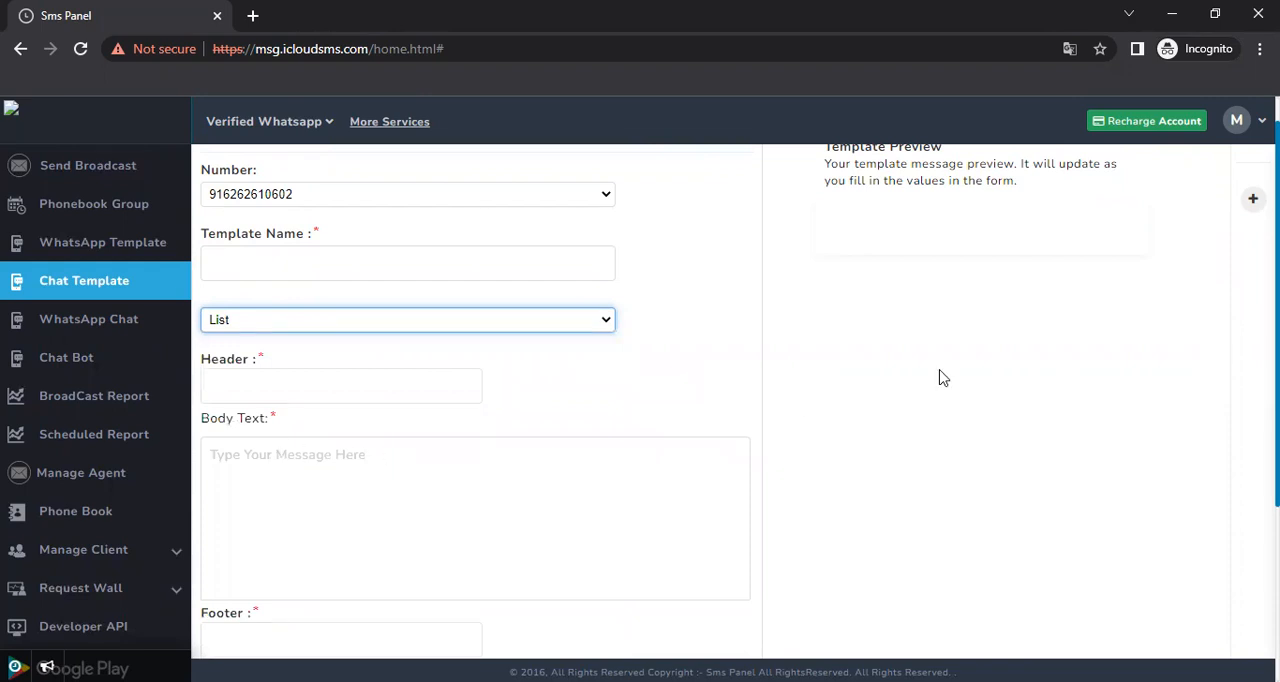
{"action": "scroll", "coordinate": [475, 400], "scroll_direction": "up", "scroll_amount": 1}
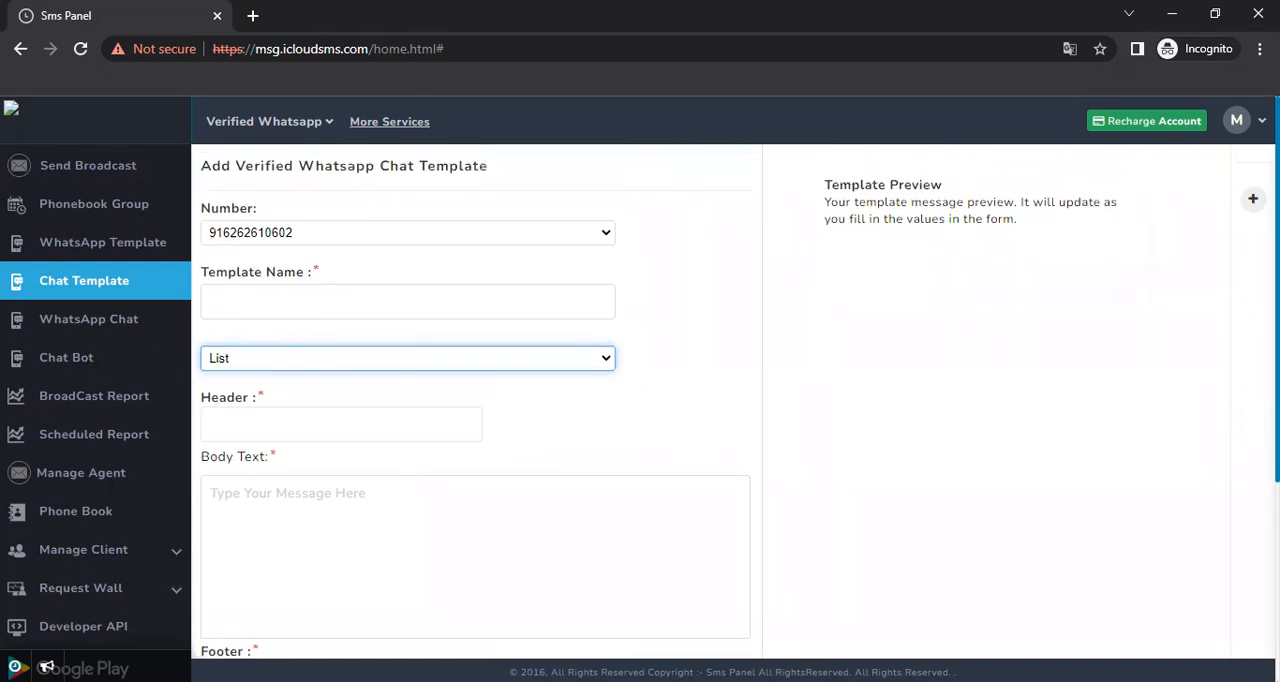
Examine the list template's form, from header and body text to the button name and list item fields
{"action": "scroll", "coordinate": [475, 400], "scroll_direction": "down", "scroll_amount": 3}
{"action": "scroll", "coordinate": [475, 400], "scroll_direction": "up", "scroll_amount": 3}
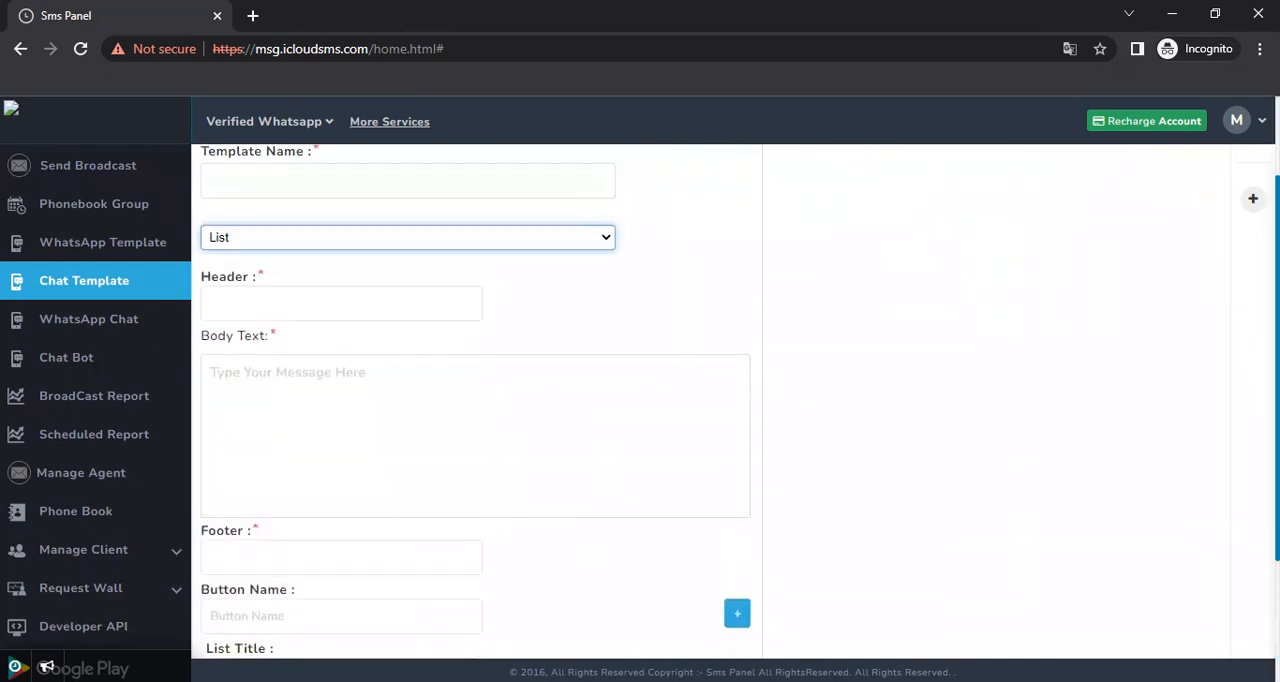
{"action": "scroll", "coordinate": [475, 400], "scroll_direction": "down", "scroll_amount": 3}
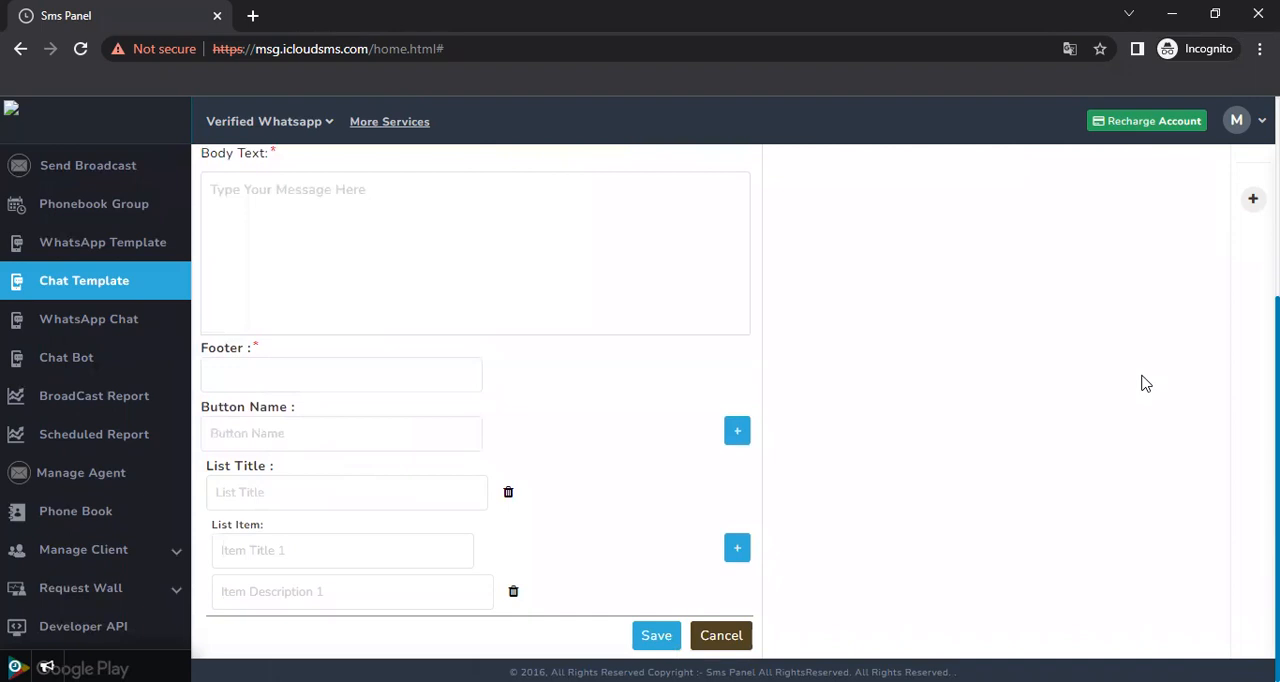
{"action": "scroll", "coordinate": [475, 400], "scroll_direction": "up", "scroll_amount": 1}
{"action": "scroll", "coordinate": [475, 400], "scroll_direction": "up", "scroll_amount": 3}
{"action": "scroll", "coordinate": [475, 400], "scroll_direction": "down", "scroll_amount": 3}
{"action": "scroll", "coordinate": [475, 400], "scroll_direction": "up", "scroll_amount": 3}
{"action": "scroll", "coordinate": [394, 274], "scroll_direction": "down", "scroll_amount": 1}
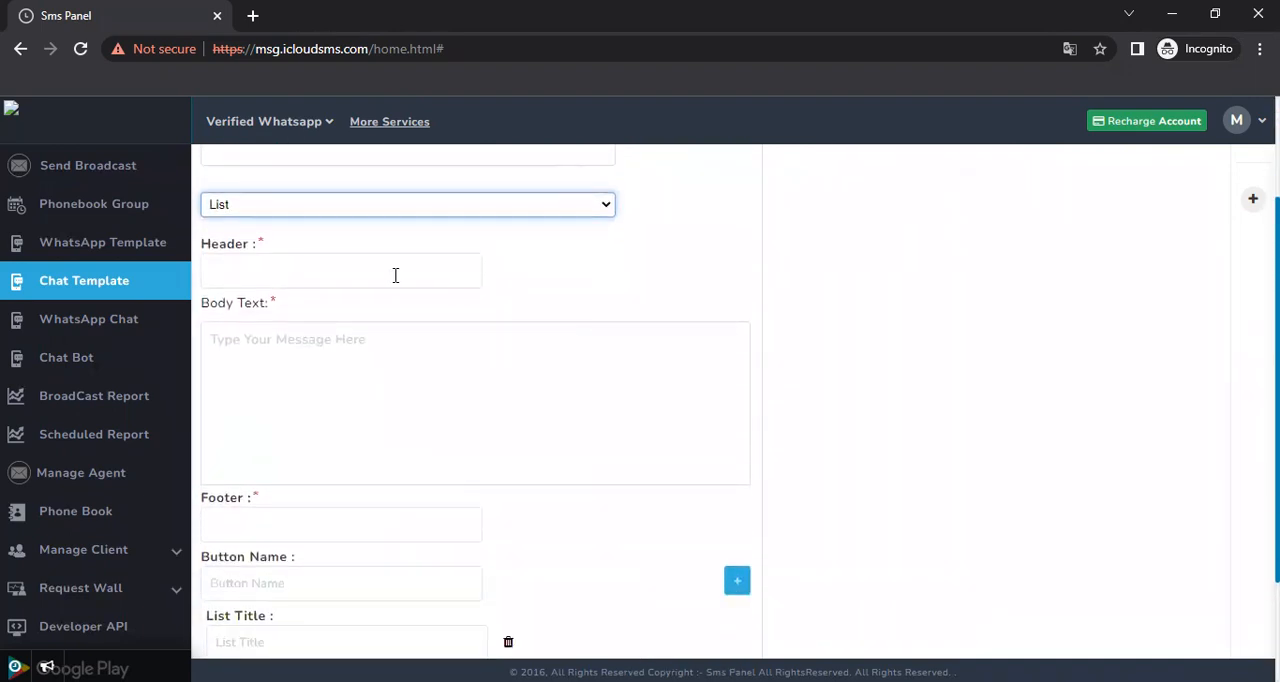
Enter "dfhgfhxbbcvbvbvcb" as the header and "fdhghghgh" as the body text
{"action": "left_click", "coordinate": [332, 276]}
{"action": "type", "text": "dfhgfh"}
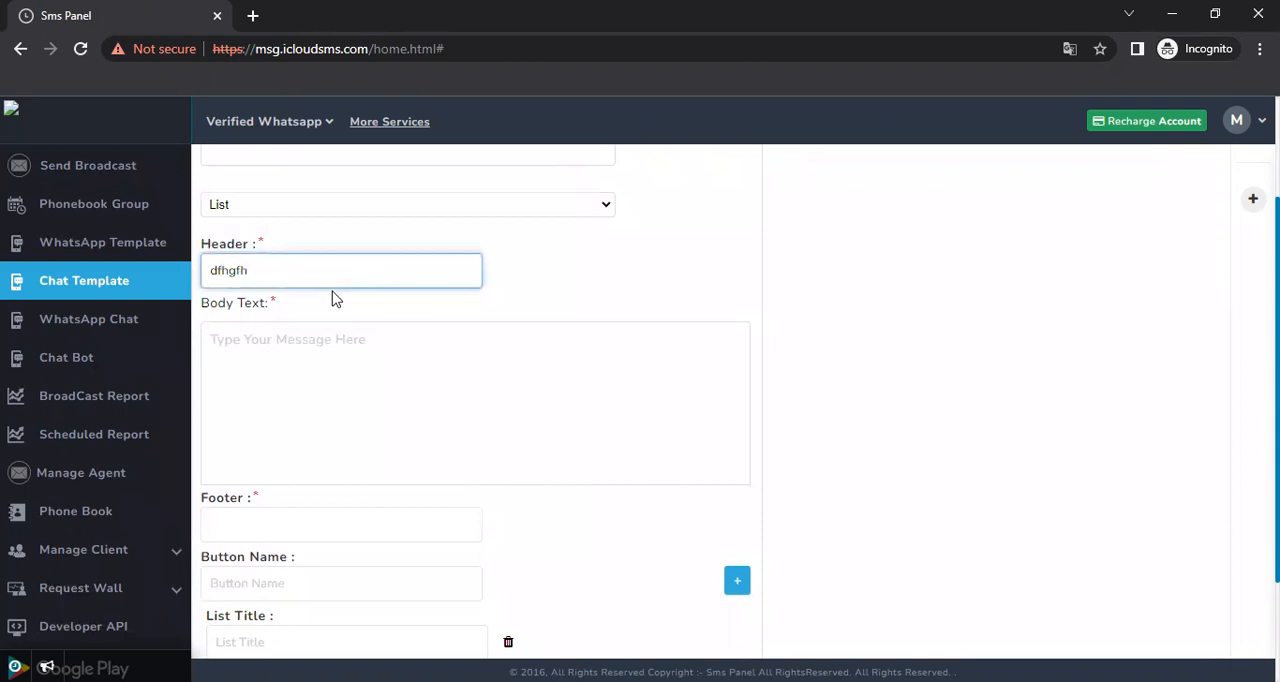
{"action": "type", "text": "xbbcvbvbvcb"}
{"action": "left_click", "coordinate": [240, 380]}
{"action": "type", "text": "fdhghghgh"}
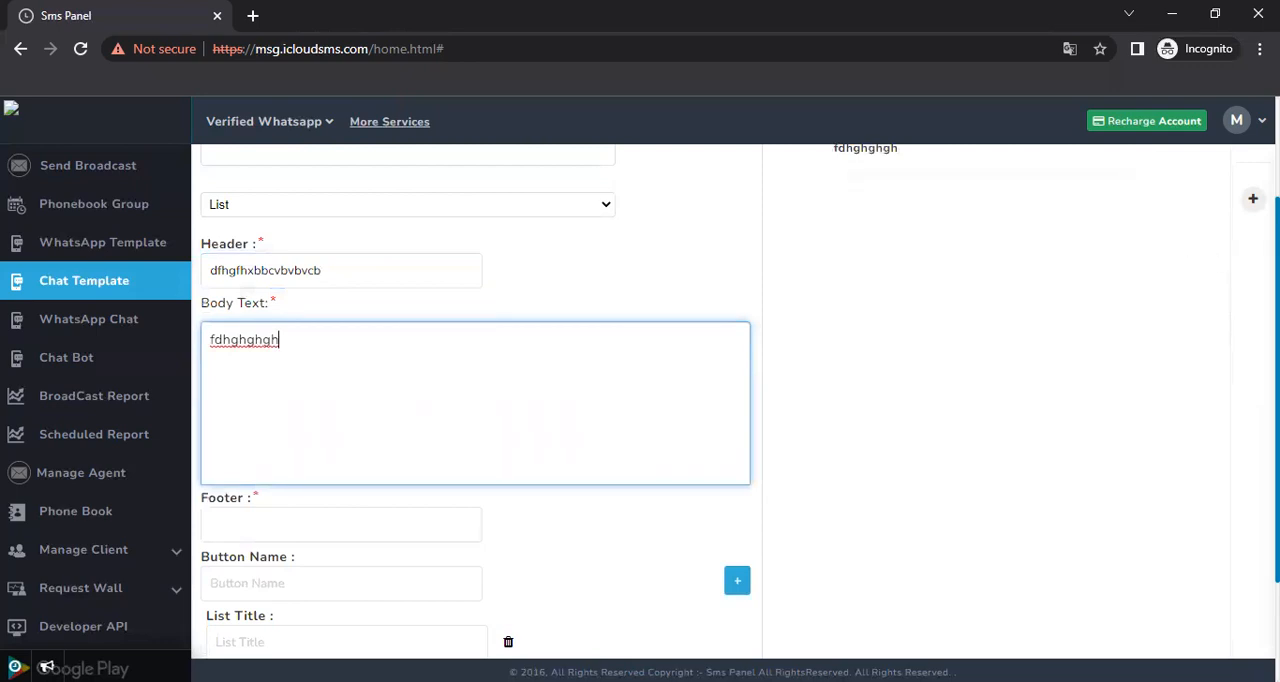
Enter "fghvhj" as the footer and "hghgh" as the button name
{"action": "scroll", "coordinate": [926, 403], "scroll_direction": "down", "scroll_amount": 2}
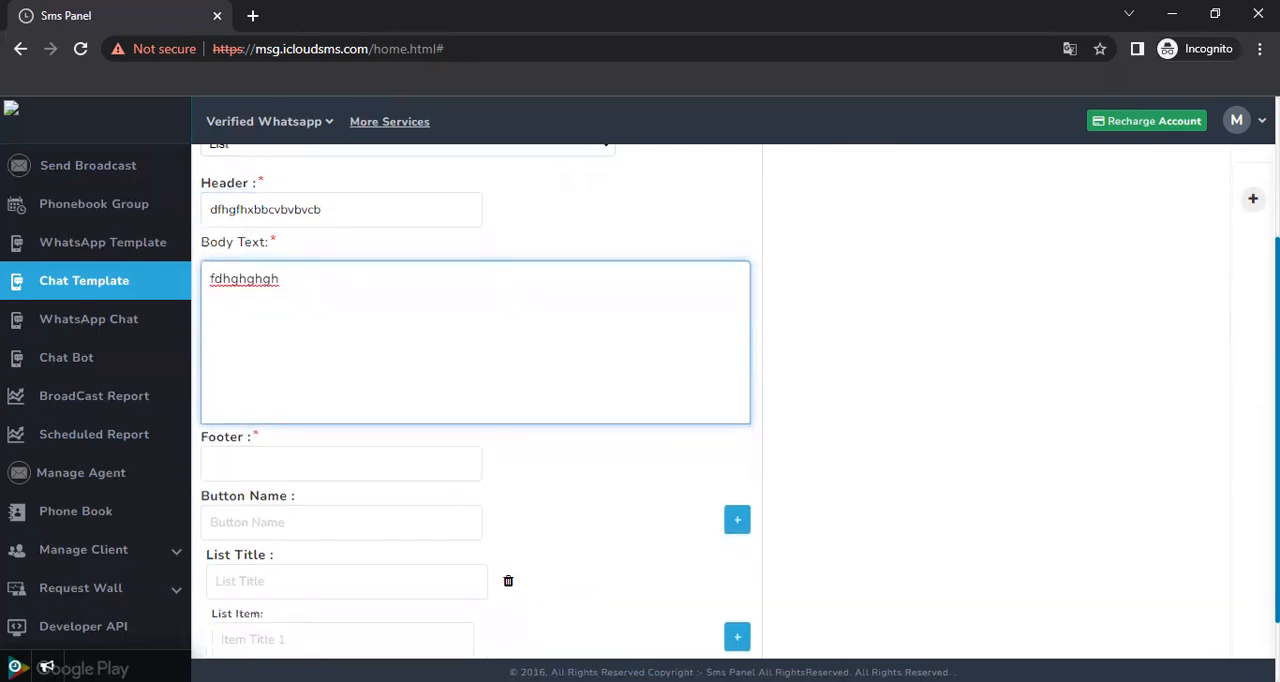
{"action": "left_click", "coordinate": [354, 380]}
{"action": "type", "text": "fghvhj"}
{"action": "left_click", "coordinate": [262, 422]}
{"action": "type", "text": "hghgh"}
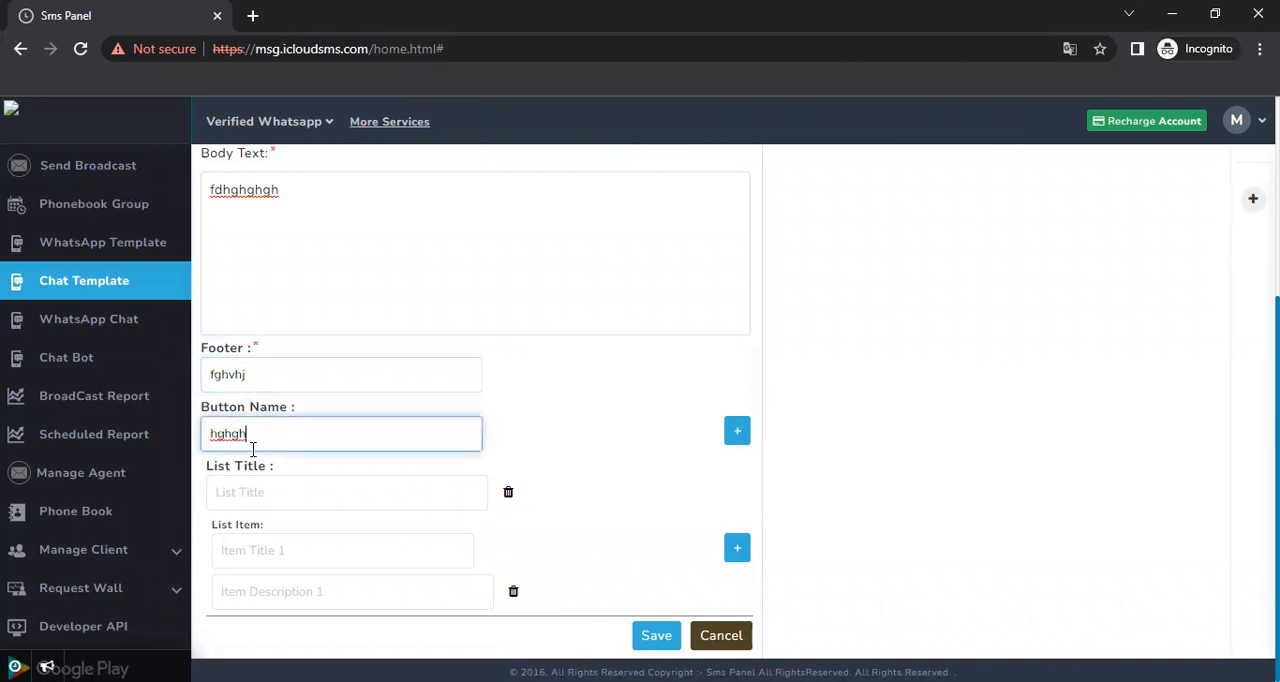
Title the list "fhg" and fill its first item with title "chghg" and description "gghghgfj"
{"action": "left_click", "coordinate": [271, 493]}
{"action": "type", "text": "fhg"}
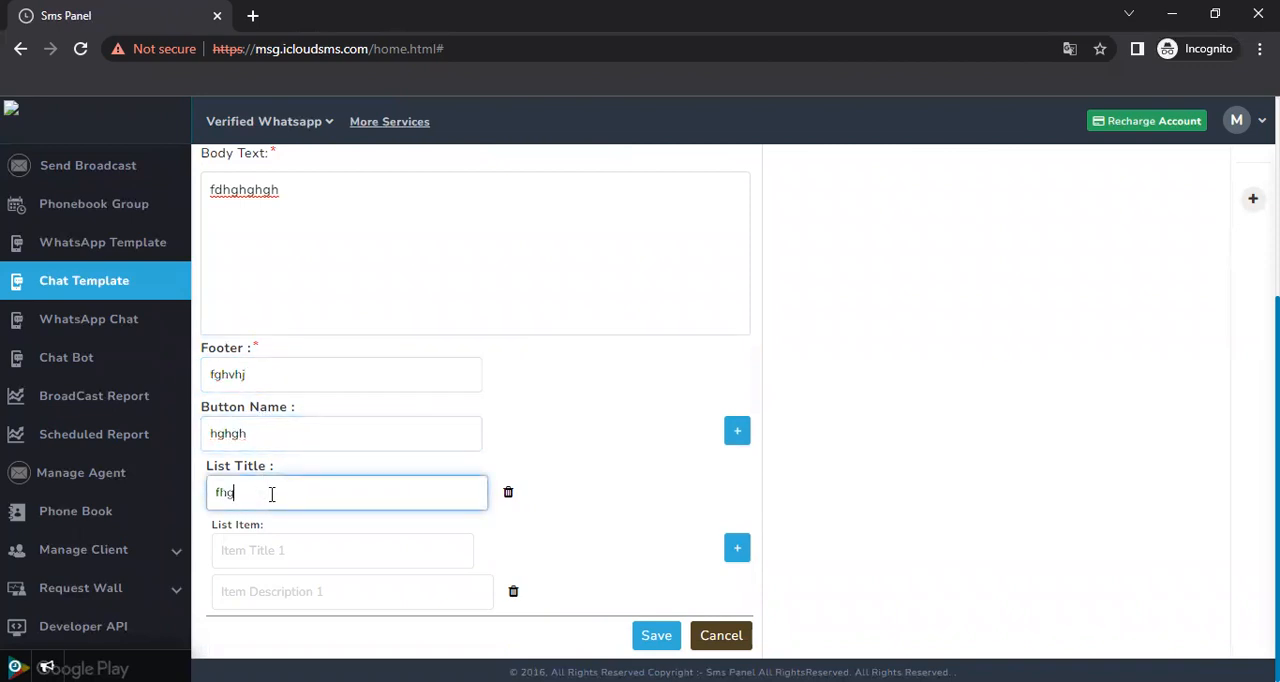
{"action": "left_click", "coordinate": [283, 550]}
{"action": "type", "text": "chghg"}
{"action": "left_click", "coordinate": [264, 578]}
{"action": "type", "text": "gghghgf"}
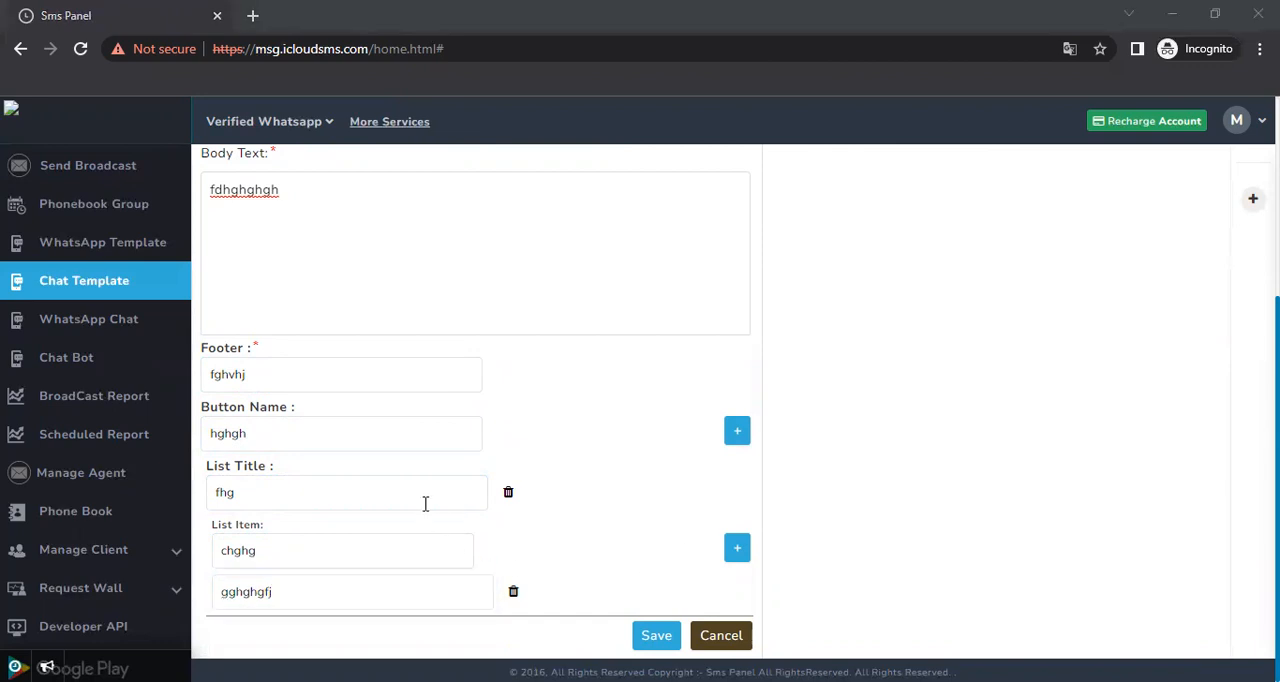
Add a second list item with title "dfhfghgfh" and description "fhjgjhgj", plus an empty third item
{"action": "left_click", "coordinate": [737, 547]}
{"action": "left_click", "coordinate": [306, 634]}
{"action": "type", "text": "dfhfghgfh"}
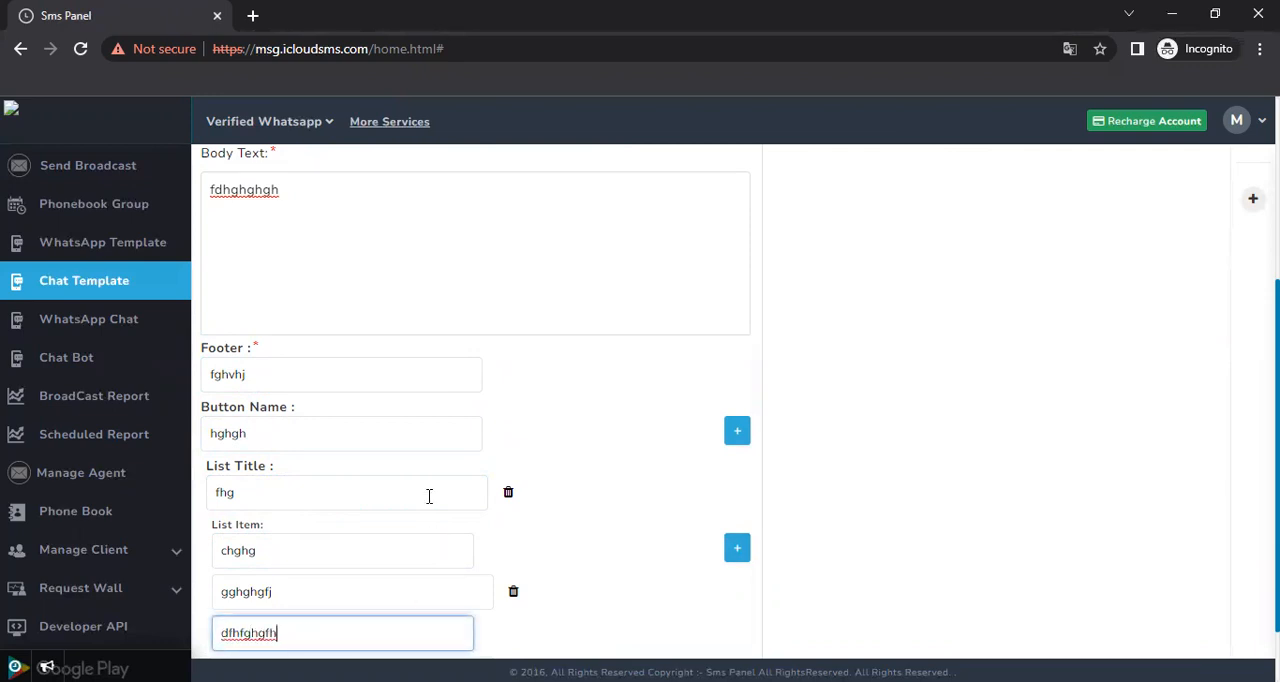
{"action": "scroll", "coordinate": [826, 444], "scroll_direction": "down", "scroll_amount": 1}
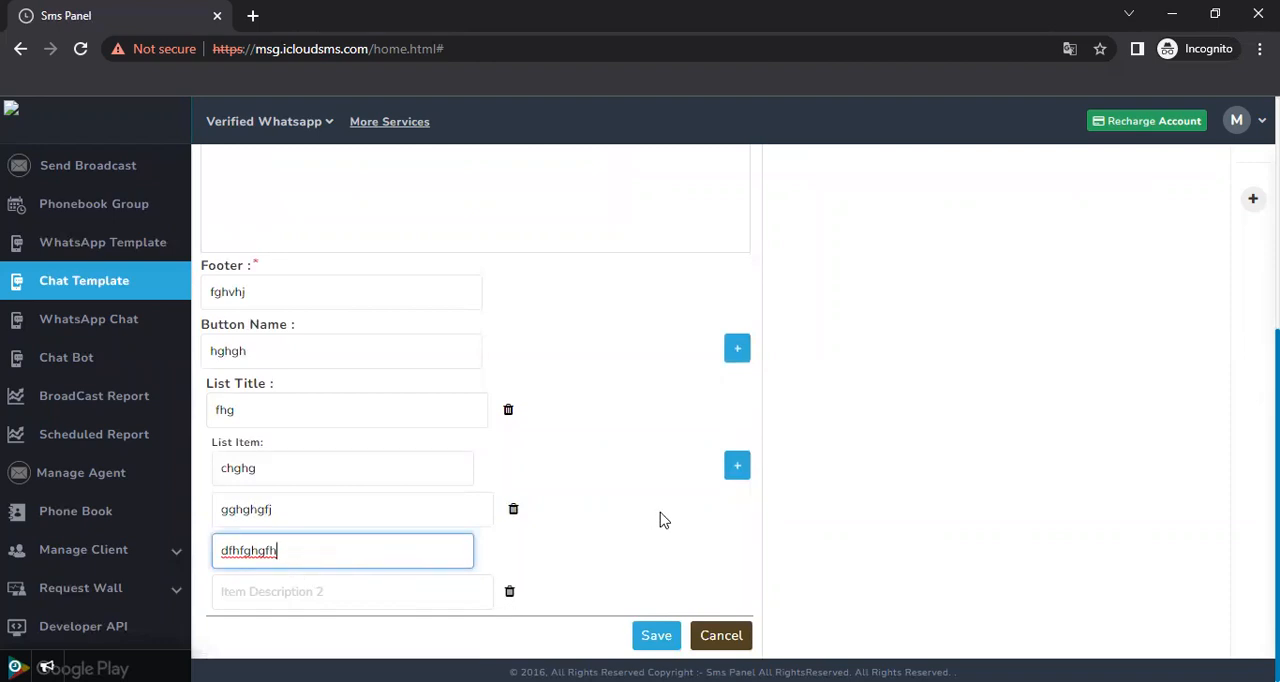
{"action": "left_click", "coordinate": [740, 466]}
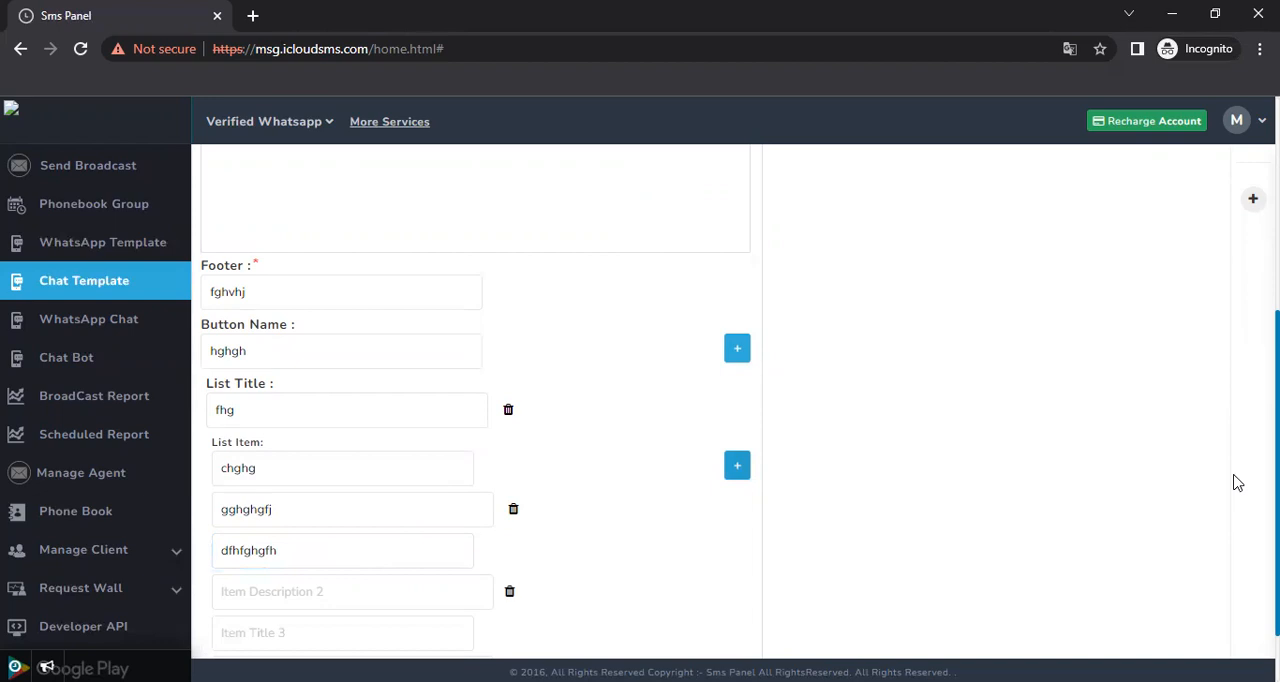
{"action": "scroll", "coordinate": [1234, 480], "scroll_direction": "down", "scroll_amount": 1}
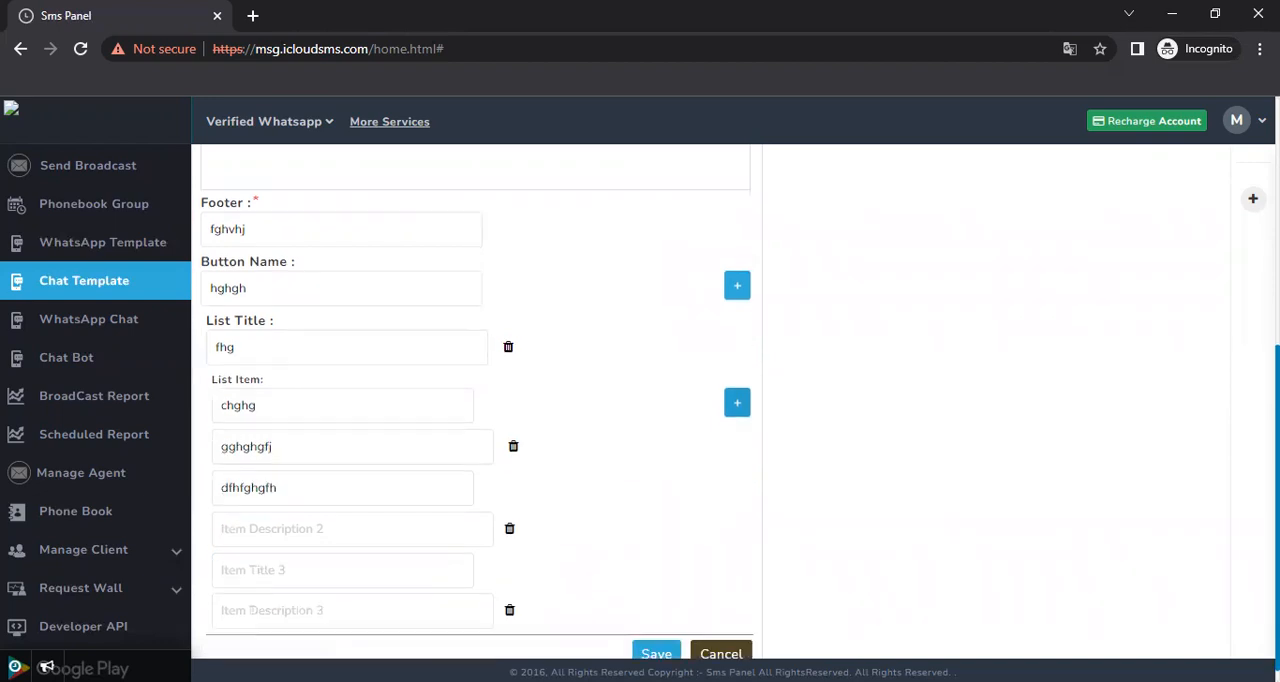
{"action": "left_click", "coordinate": [301, 512]}
{"action": "type", "text": "fhjgjhgj"}
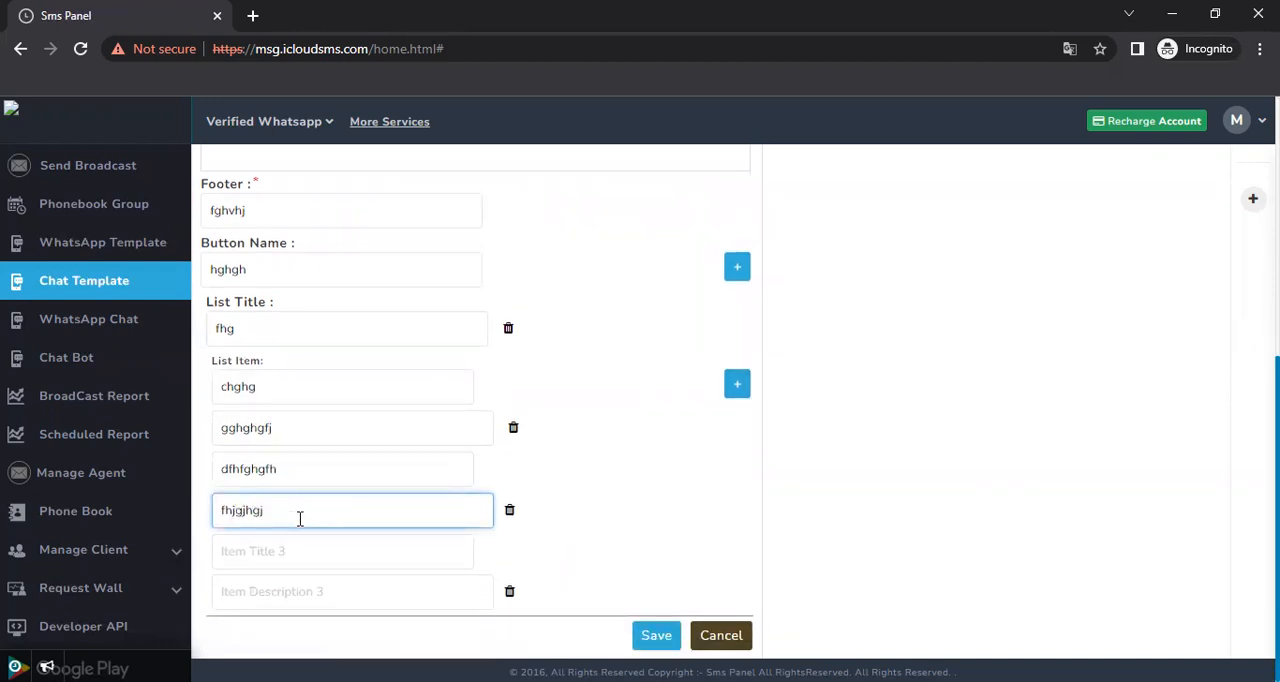
Fill the third list item with title "dfhffghgfh" and description "fdghfghgf"
{"action": "left_click", "coordinate": [280, 554]}
{"action": "type", "text": "dfhffghgfh"}
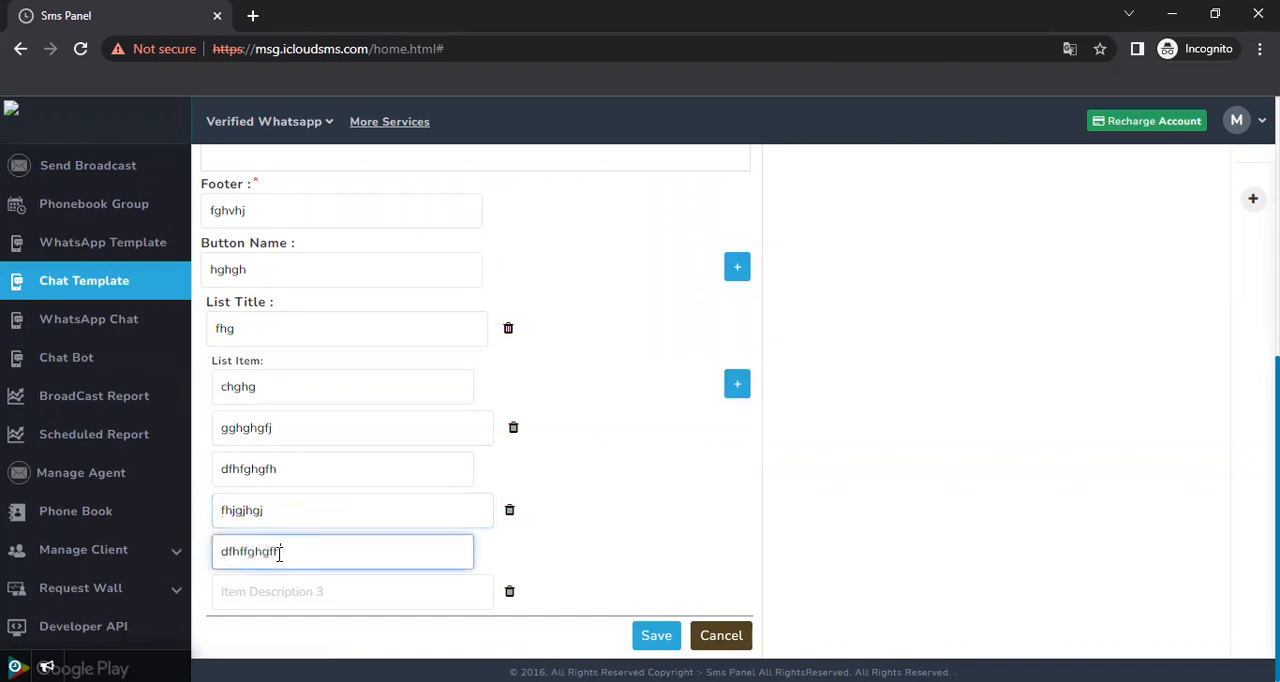
{"action": "left_click", "coordinate": [273, 593]}
{"action": "type", "text": "fdghfghgj"}
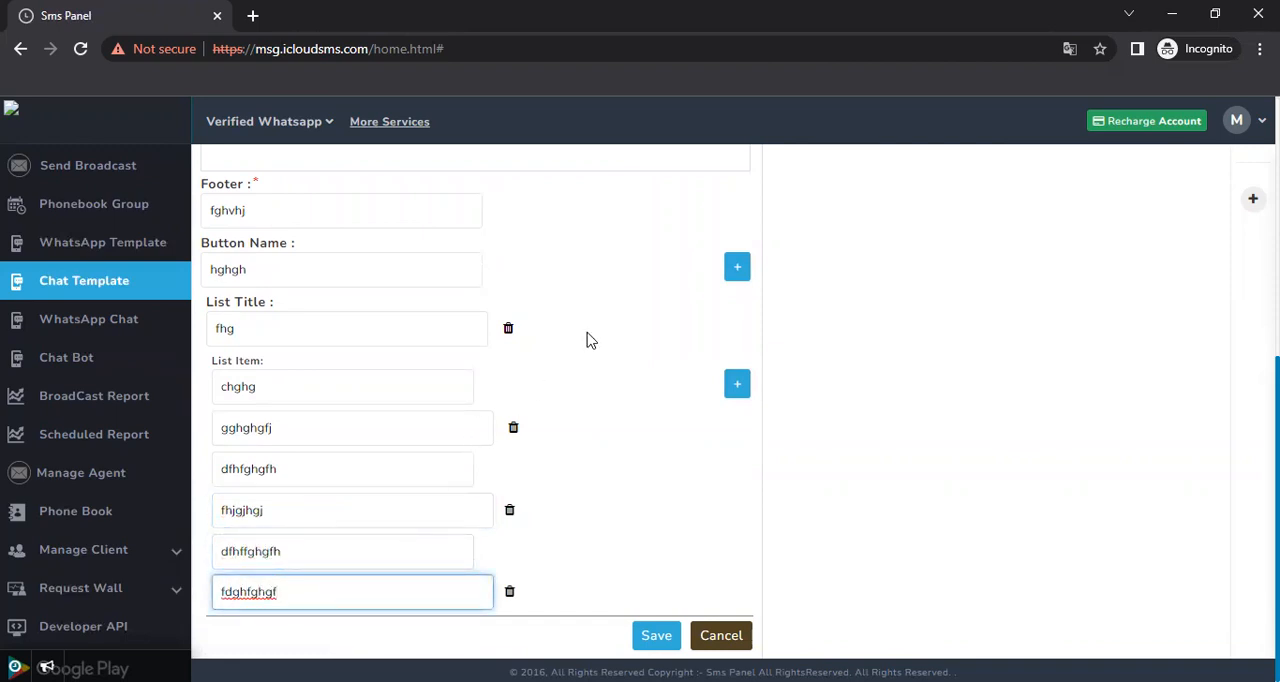
Add a second list titled "ghgjhgjgj" and give its first item the title "ghgfhgh" and description "fg"
{"action": "left_click", "coordinate": [737, 267]}
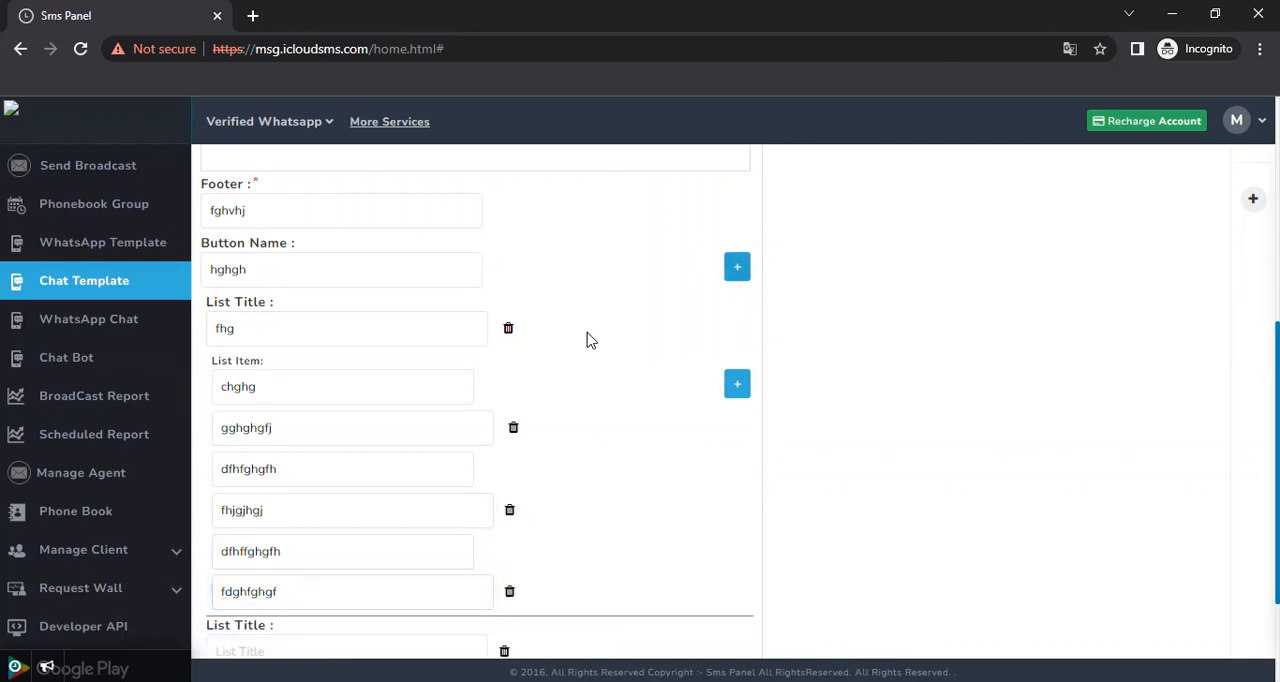
{"action": "scroll", "coordinate": [590, 340], "scroll_direction": "down", "scroll_amount": 2}
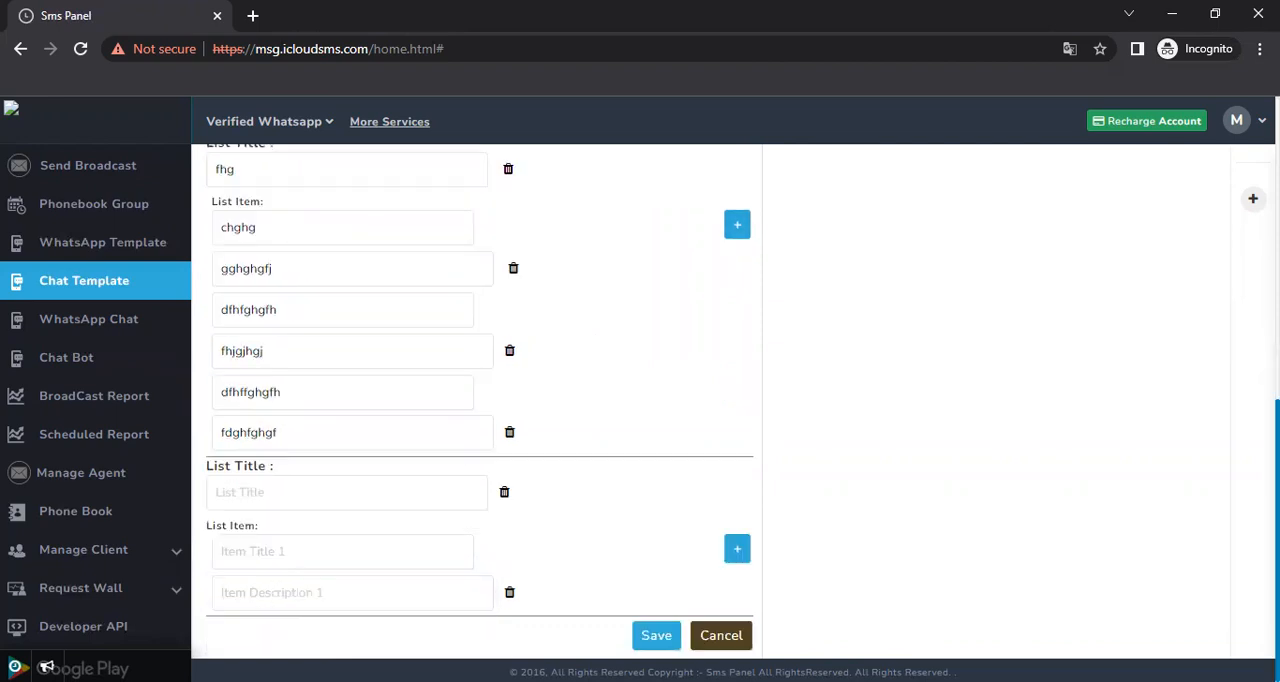
{"action": "left_click", "coordinate": [269, 488]}
{"action": "type", "text": "ghgjhgjgj"}
{"action": "left_click", "coordinate": [279, 550]}
{"action": "type", "text": "ghgfhgh"}
{"action": "left_click", "coordinate": [290, 600]}
{"action": "type", "text": "fg"}
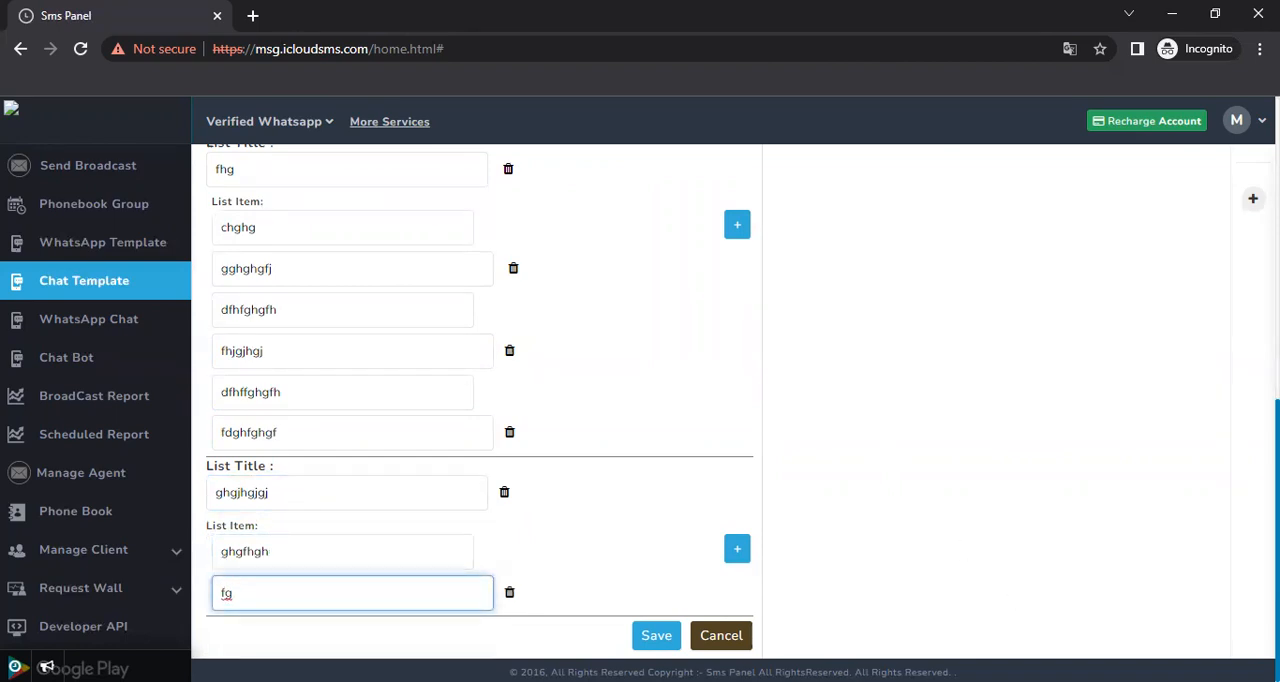
{"action": "scroll", "coordinate": [480, 400], "scroll_direction": "up", "scroll_amount": 15}
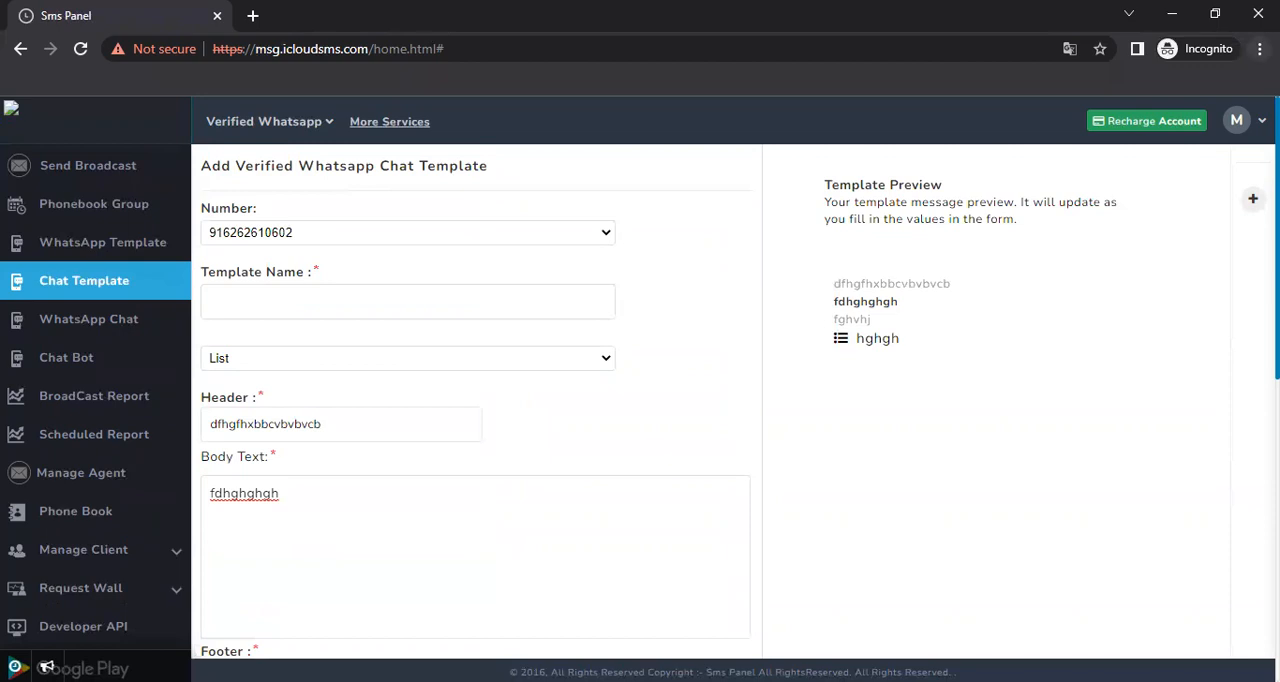
Name the chat template "ftytyutu"
{"action": "left_click", "coordinate": [325, 312]}
{"action": "type", "text": "ftytyutu"}
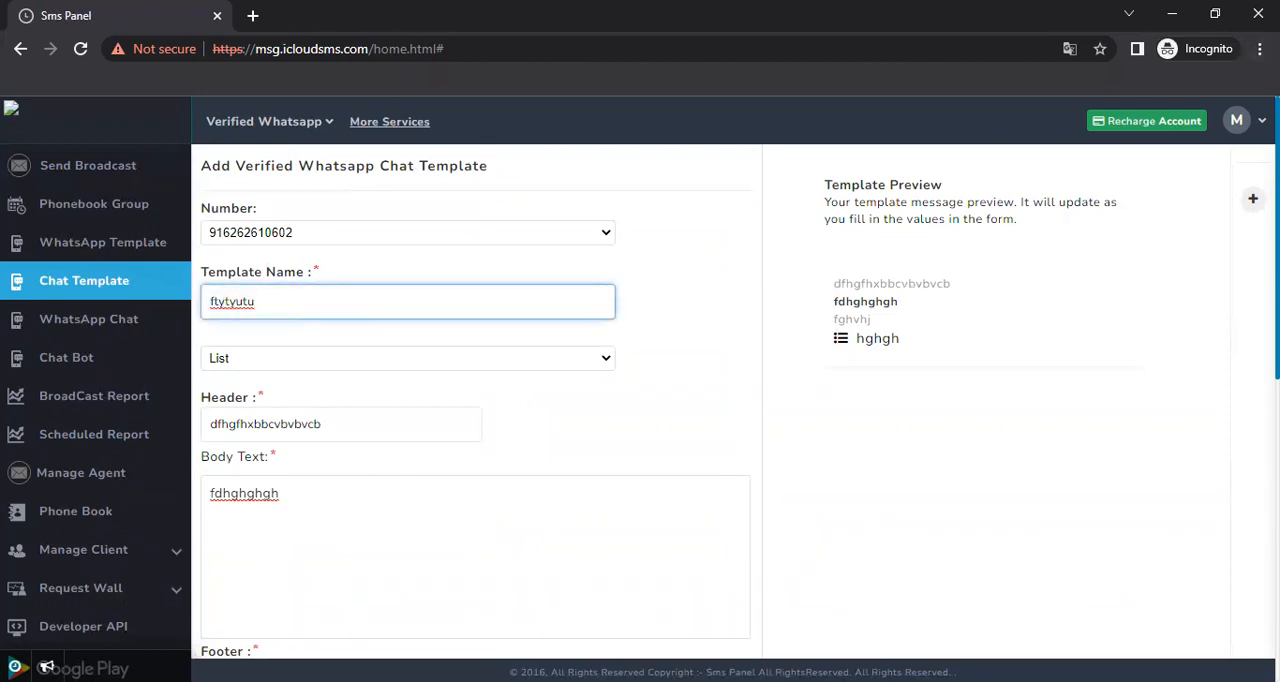
Check the template preview and try to open its "hghgh" list button
{"action": "scroll", "coordinate": [738, 378], "scroll_direction": "down", "scroll_amount": 2}
{"action": "scroll", "coordinate": [738, 378], "scroll_direction": "up", "scroll_amount": 2}
{"action": "left_click", "coordinate": [902, 346]}
{"action": "left_click_drag", "start_coordinate": [897, 341], "coordinate": [884, 341]}
{"action": "left_click", "coordinate": [886, 342]}
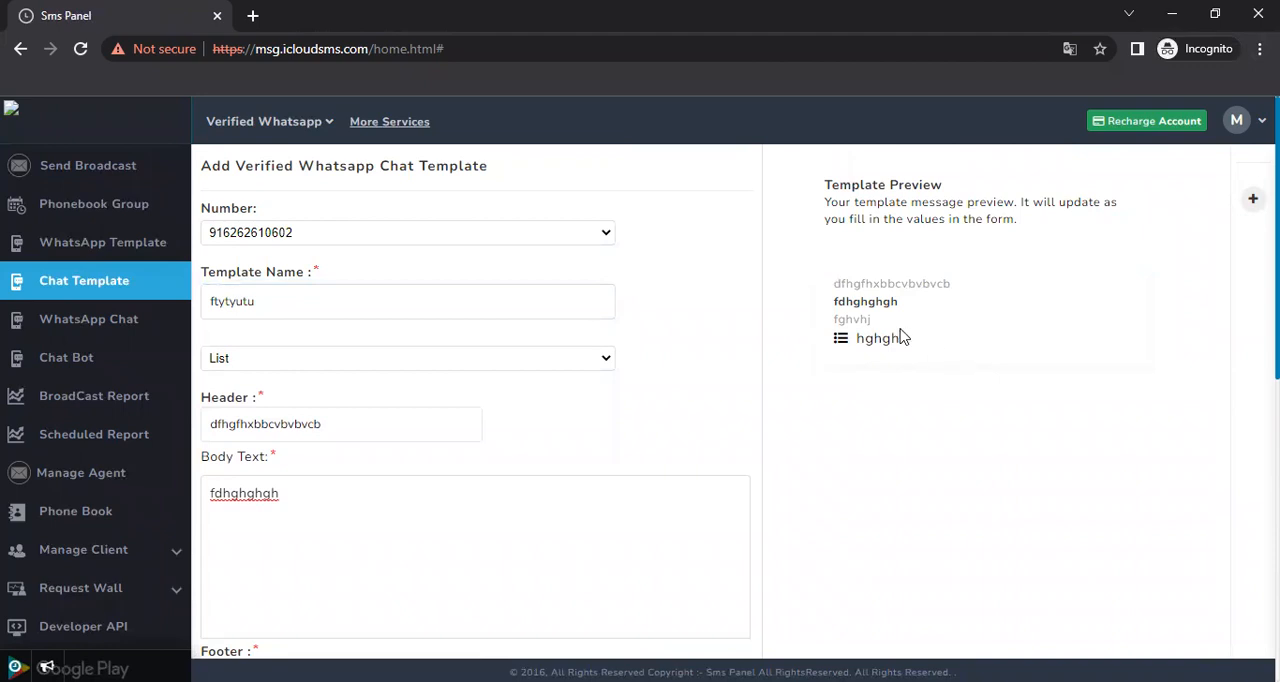
{"action": "left_click", "coordinate": [1232, 284]}
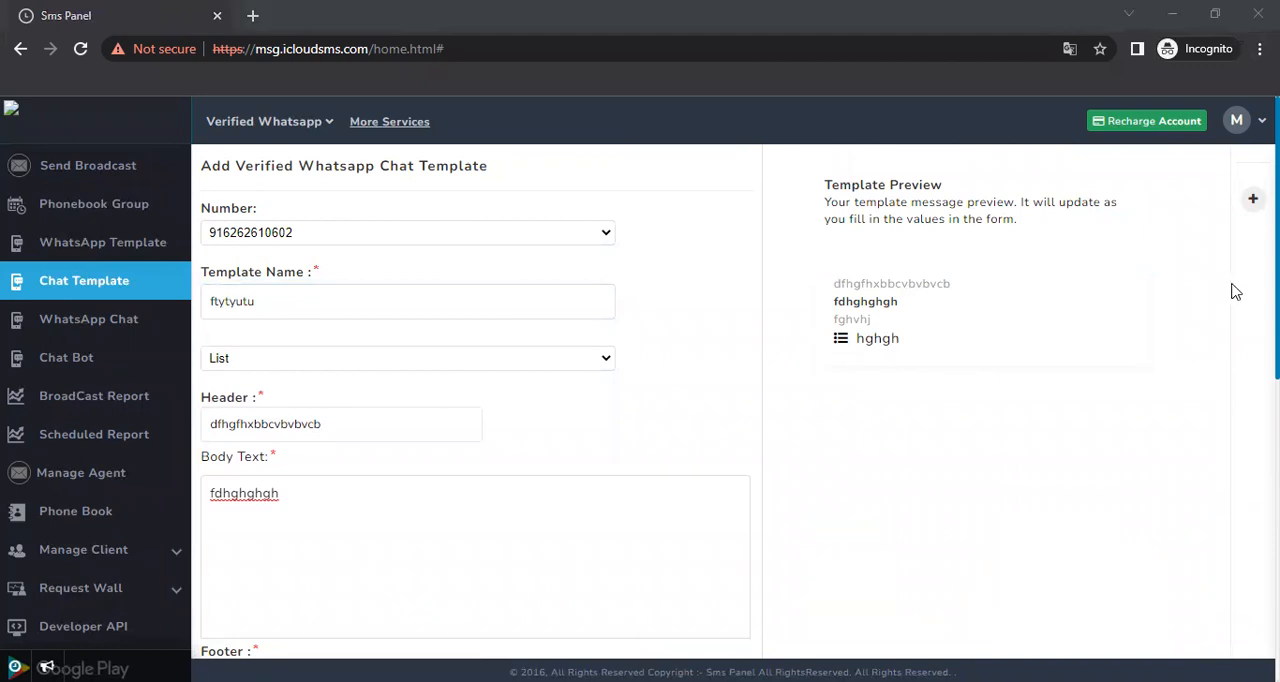
Review the filled-in header, body, footer and list items, and save the List template
{"action": "scroll", "coordinate": [475, 400], "scroll_direction": "down", "scroll_amount": 5}
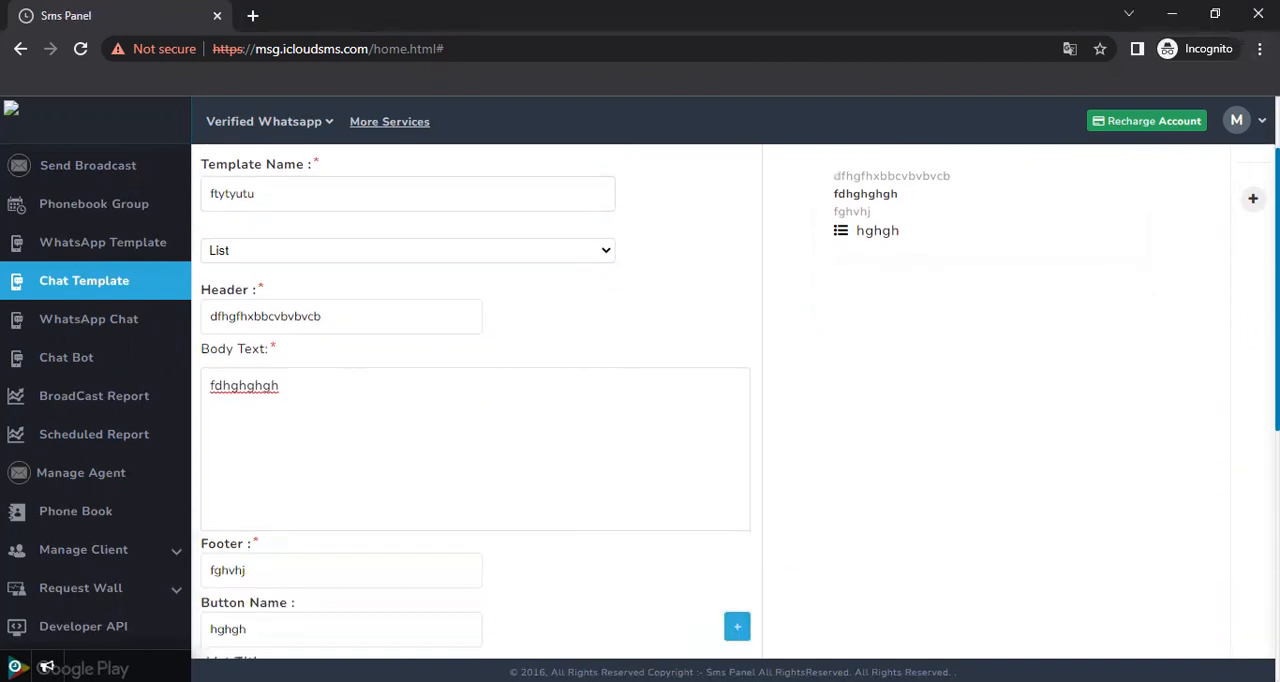
{"action": "scroll", "coordinate": [475, 400], "scroll_direction": "up", "scroll_amount": 5}
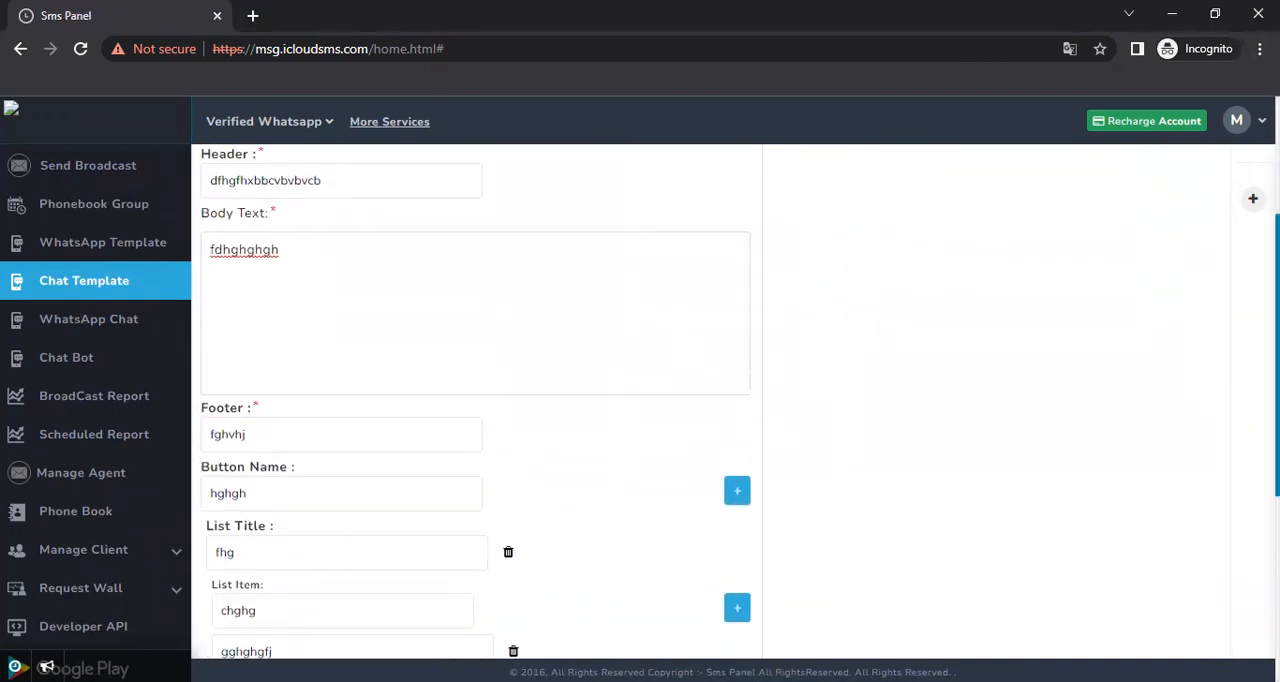
{"action": "scroll", "coordinate": [475, 400], "scroll_direction": "down", "scroll_amount": 10}
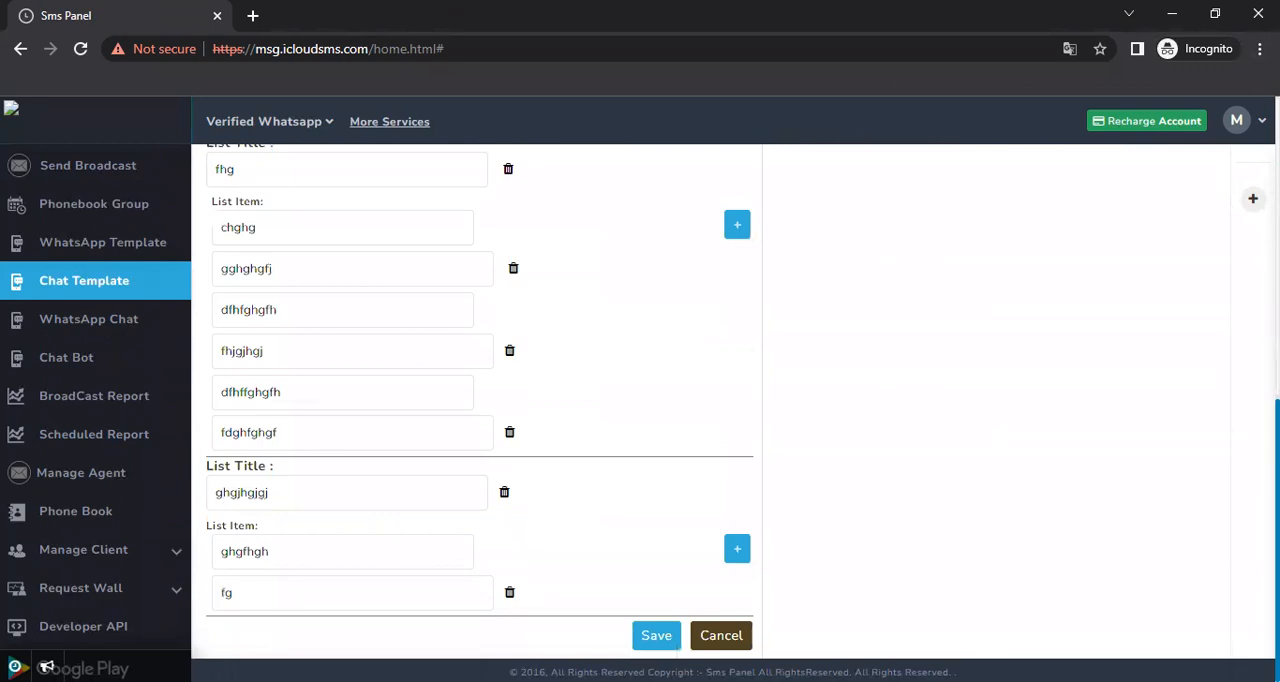
{"action": "left_click", "coordinate": [638, 646]}
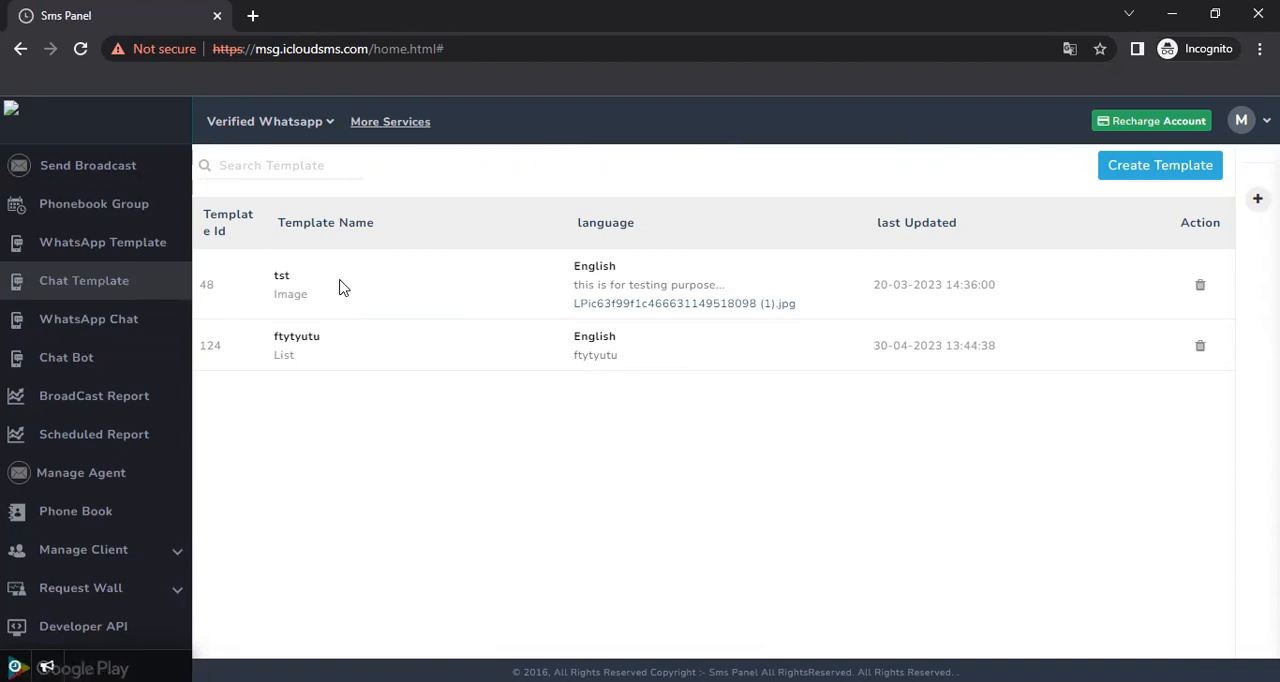
Start another chat template and view the message types available for it
{"action": "left_click", "coordinate": [1127, 181]}
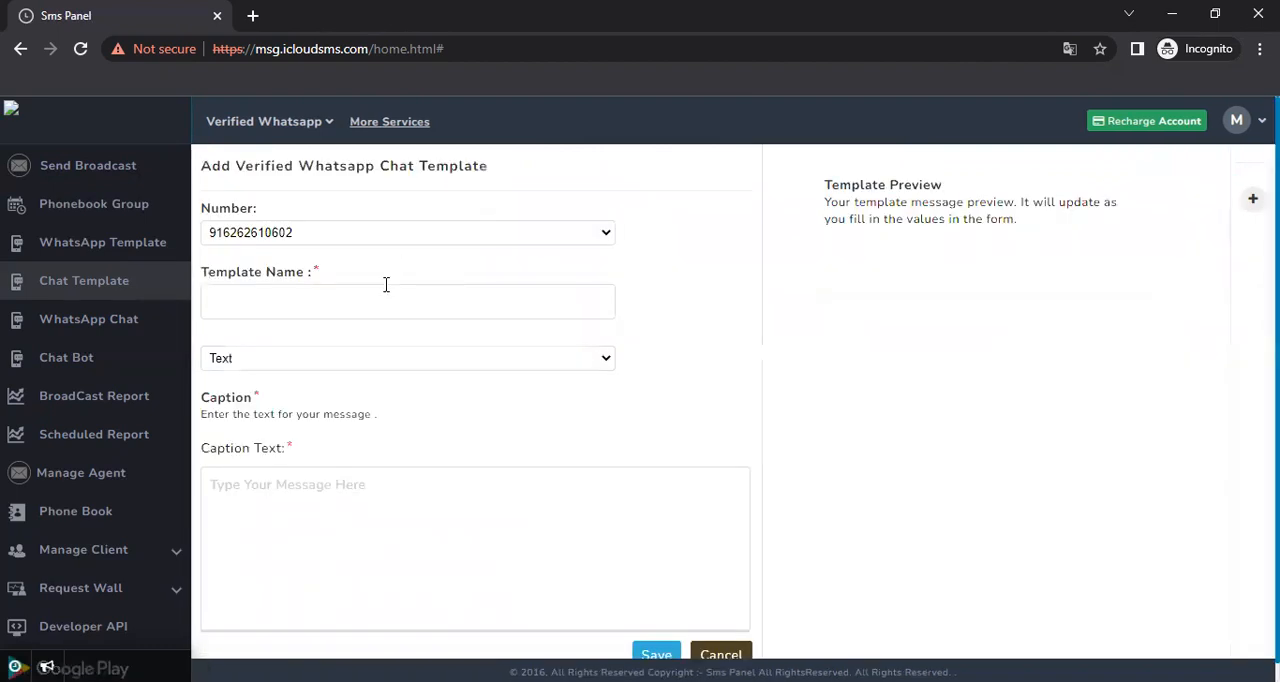
{"action": "left_click", "coordinate": [356, 369]}
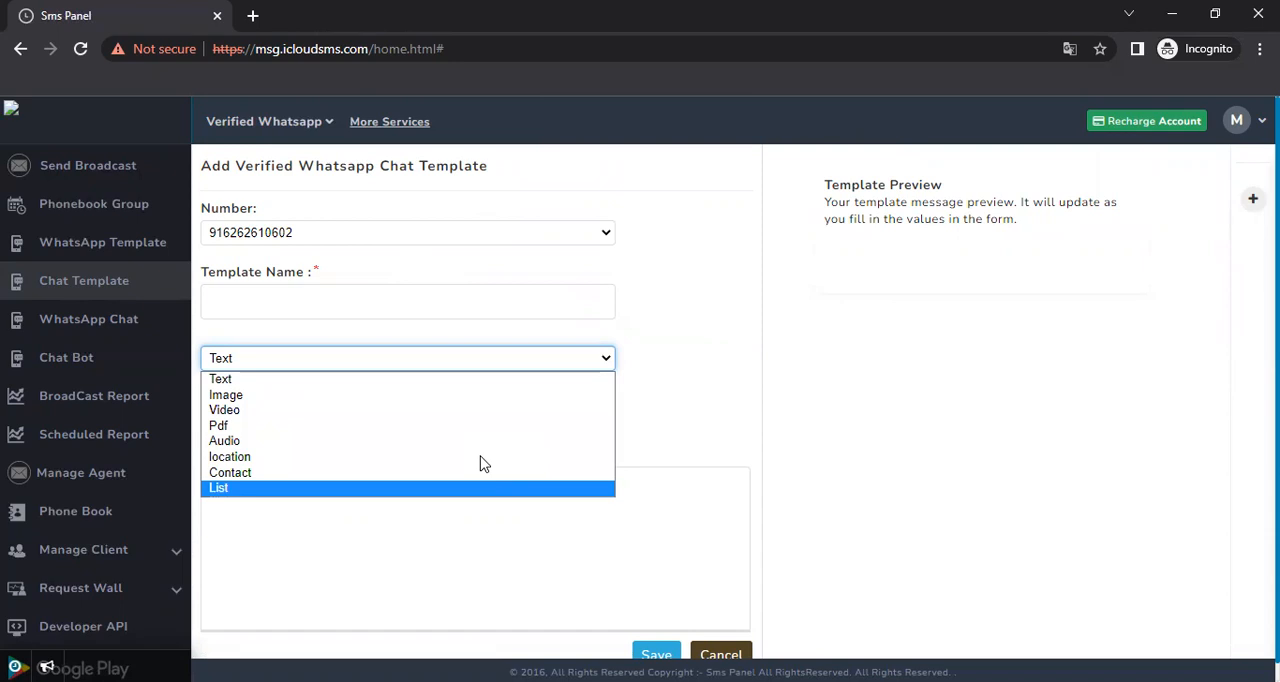
{"action": "key", "text": "alt+Tab"}
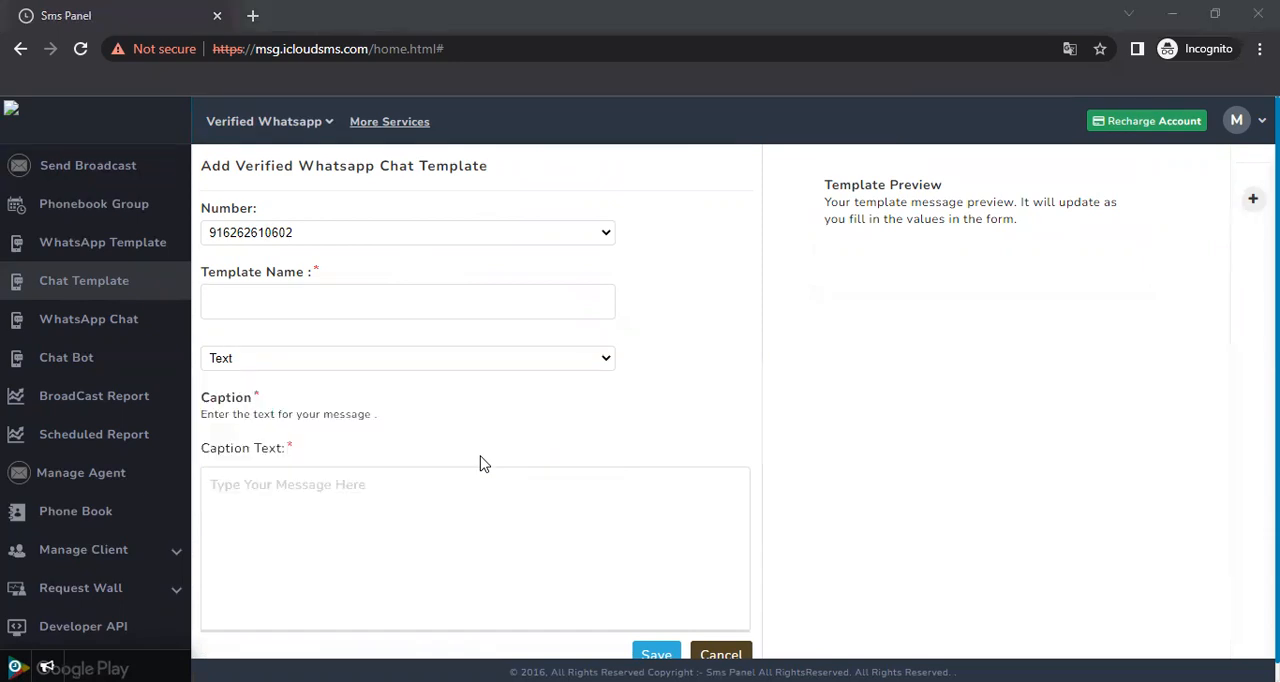